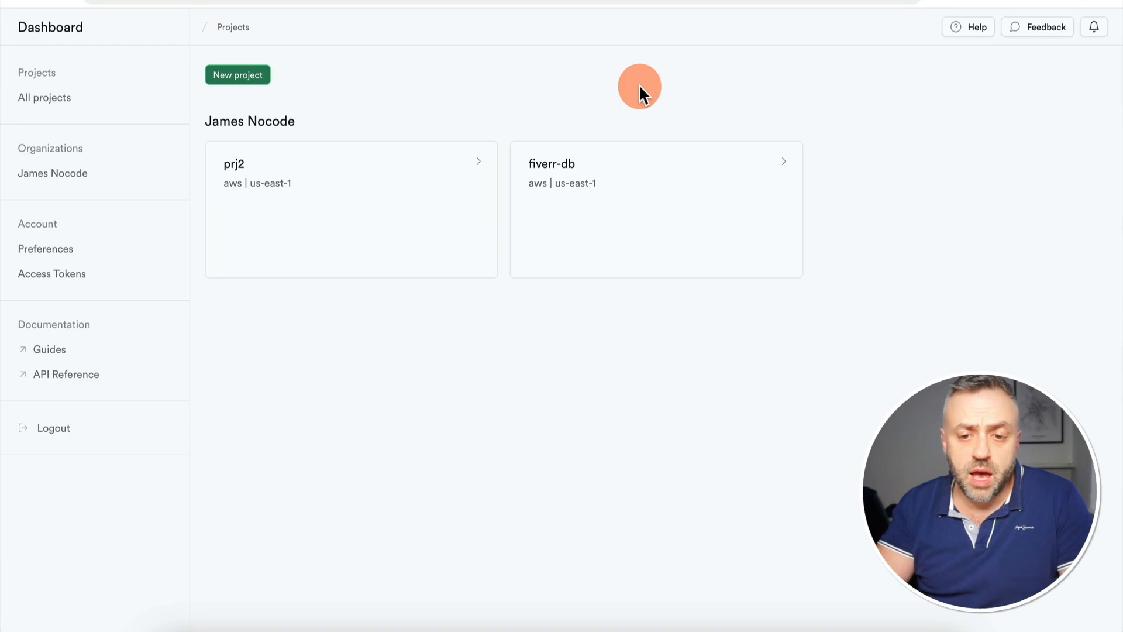
# Open the table editor of the fiverr-db project and start a new table named a_users_info.
pyautogui.click(647, 213)
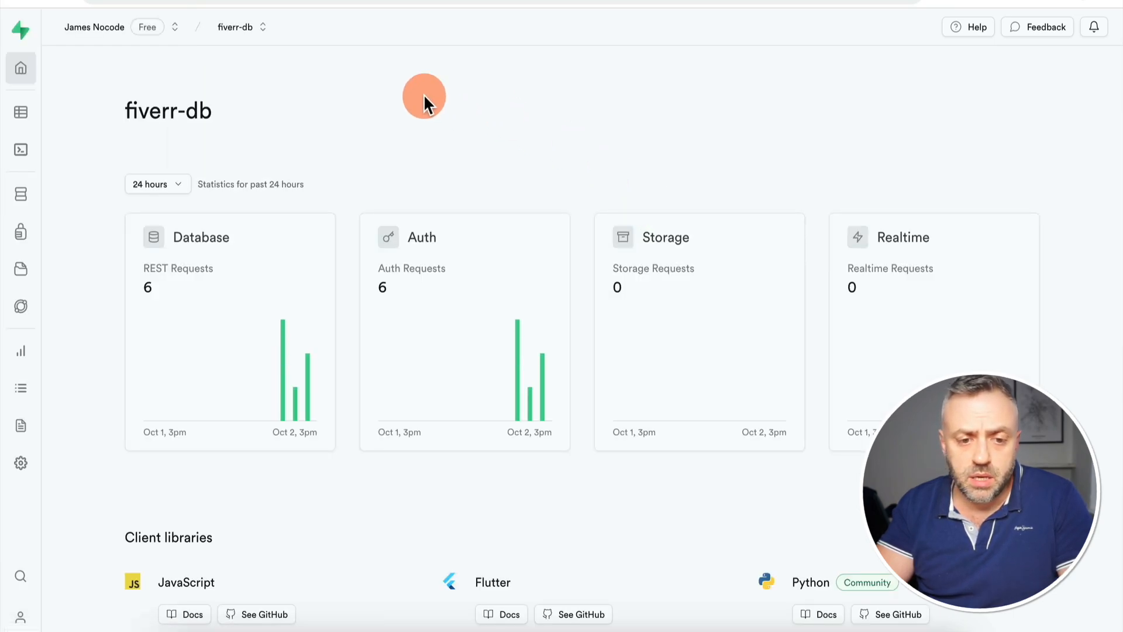
pyautogui.click(24, 113)
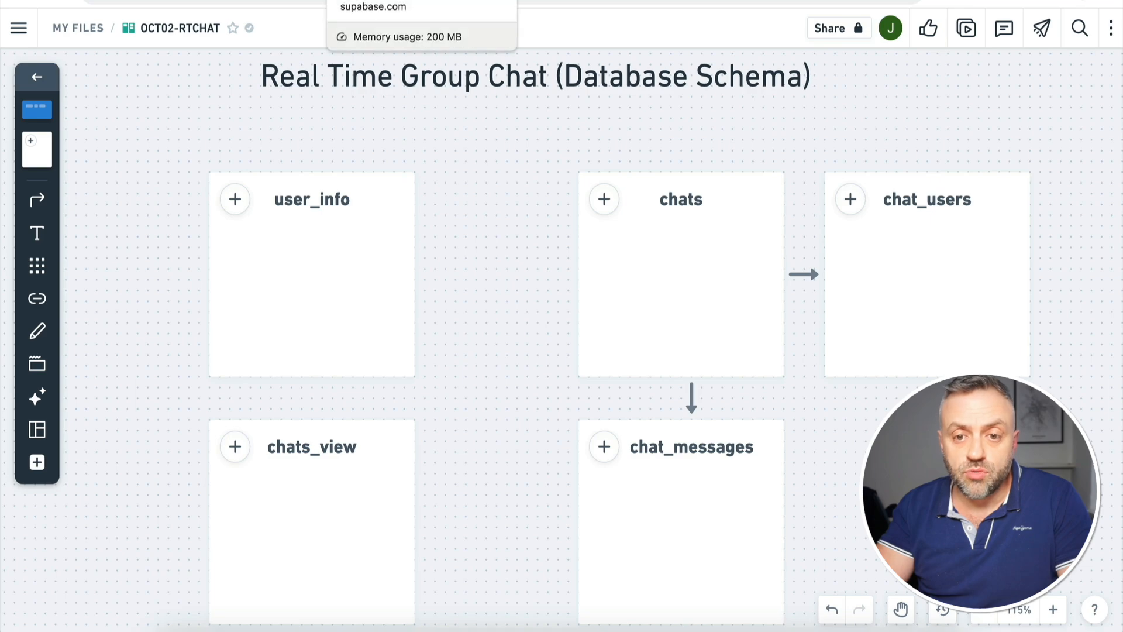
pyautogui.click(477, 1)
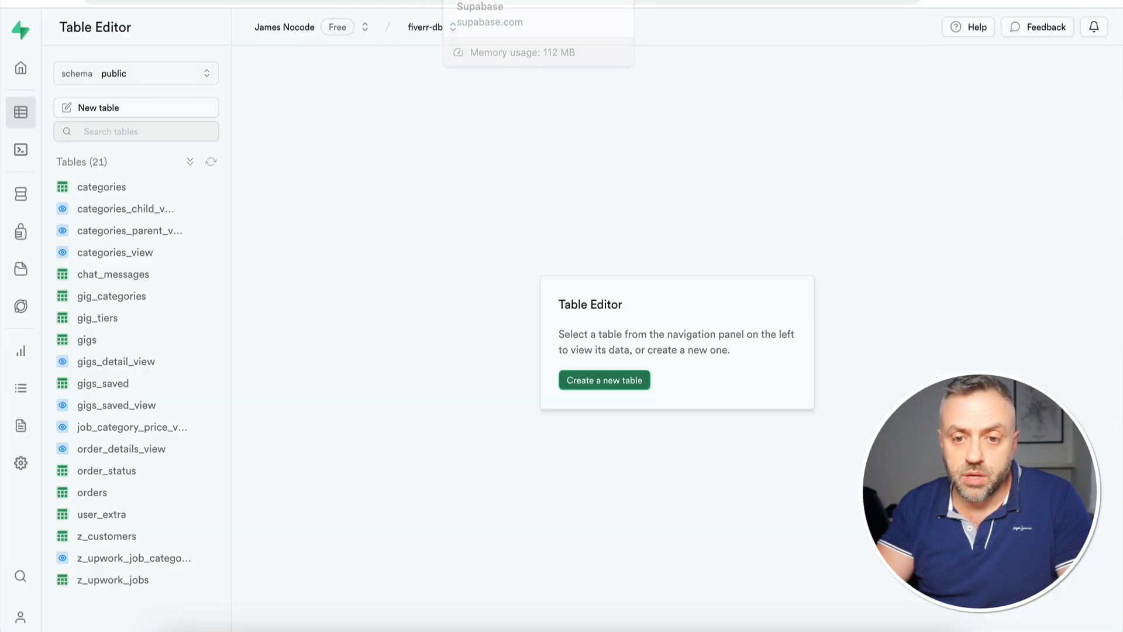
pyautogui.click(613, 381)
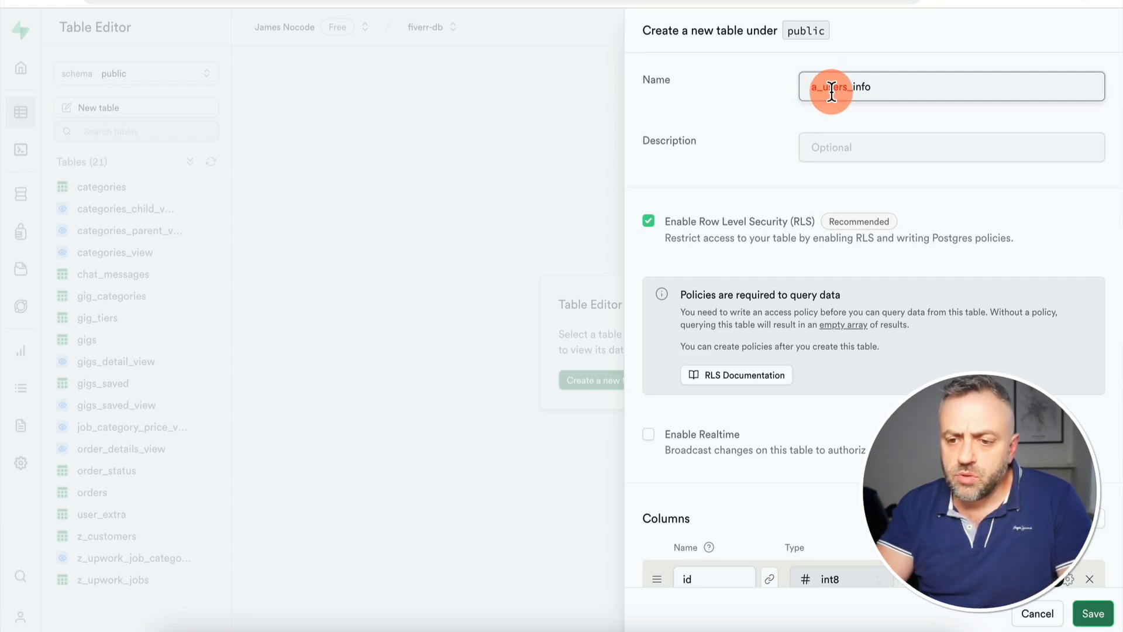
# Add a uuid column named user_id to the new a_users_info table.
pyautogui.scroll(-2, 749, 166)
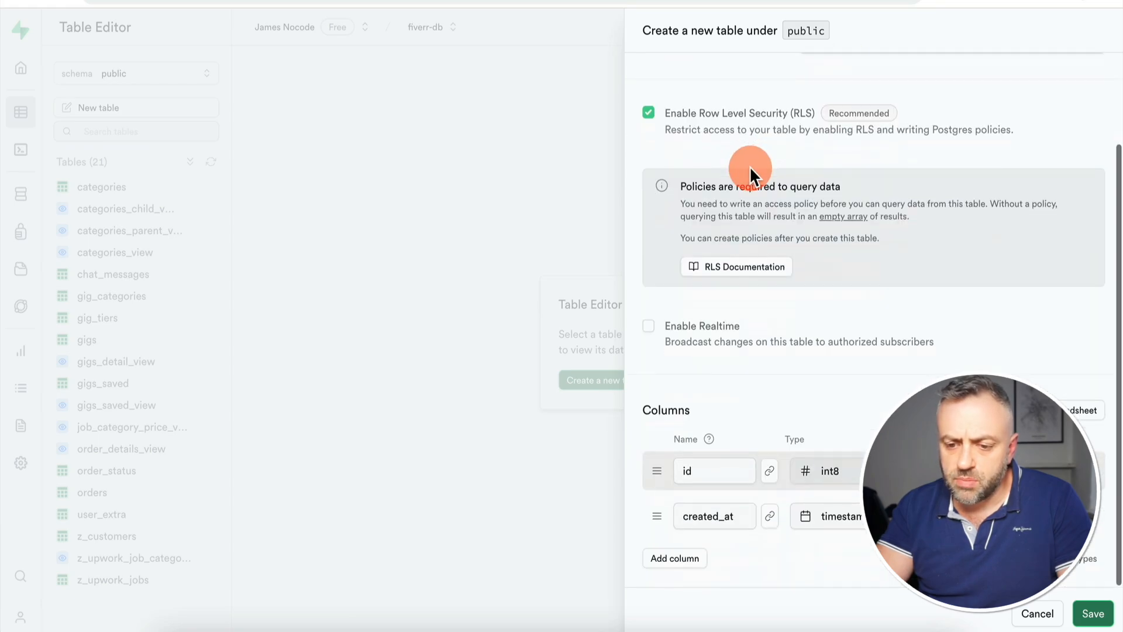
pyautogui.click(680, 557)
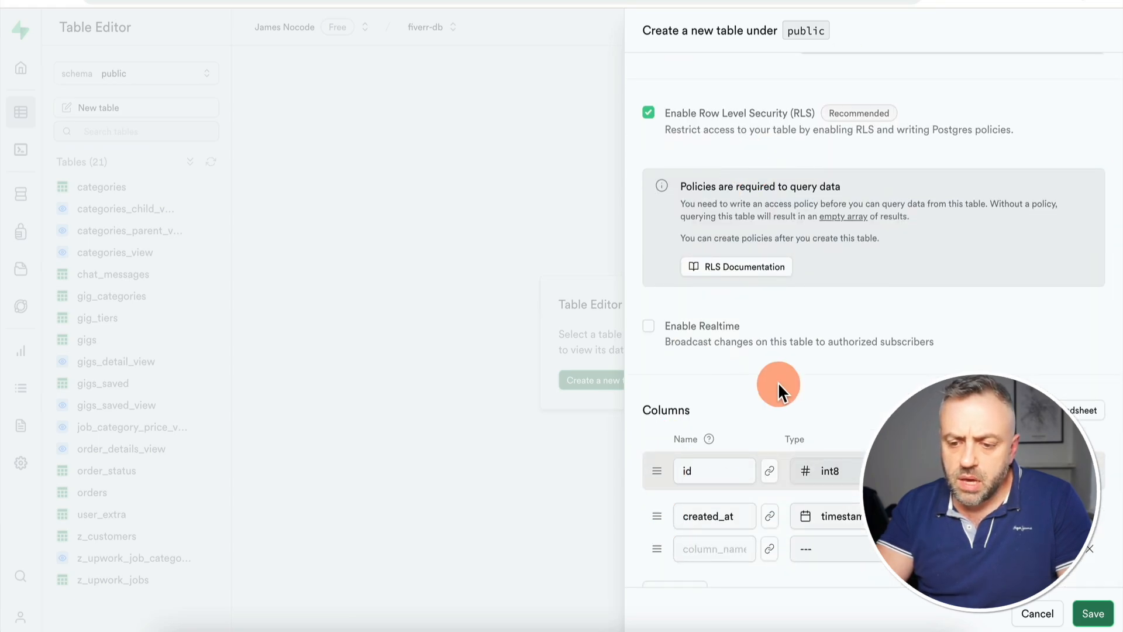
pyautogui.scroll(-1, 777, 382)
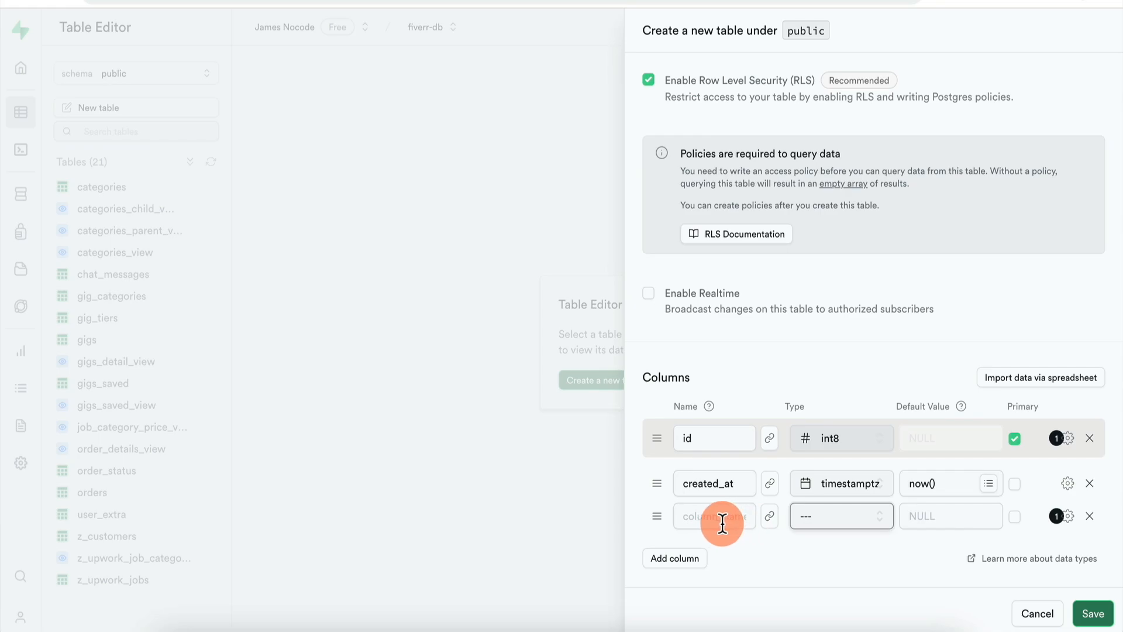
pyautogui.click(813, 524)
pyautogui.scroll(-3, 822, 404)
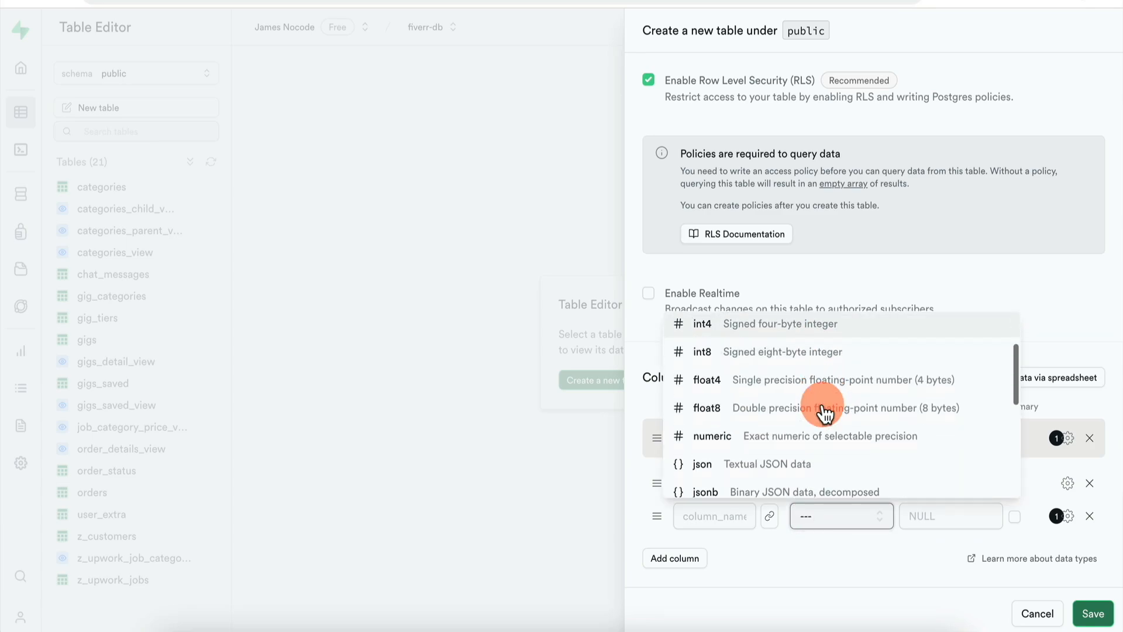
pyautogui.scroll(-5, 822, 409)
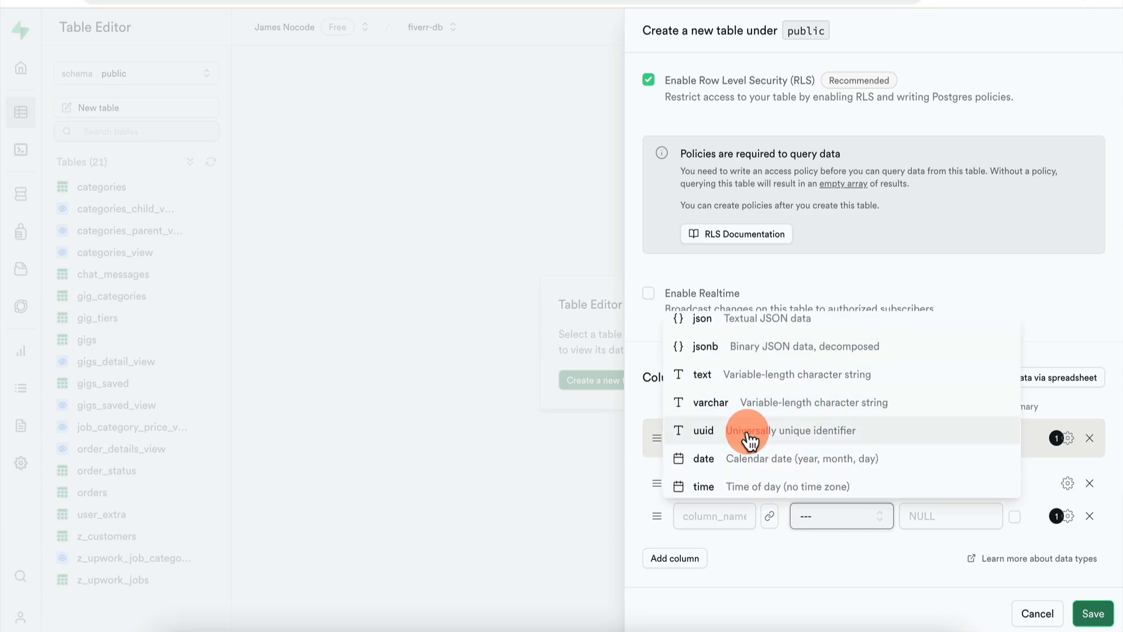
pyautogui.click(749, 440)
pyautogui.click(715, 510)
pyautogui.write('user_id')
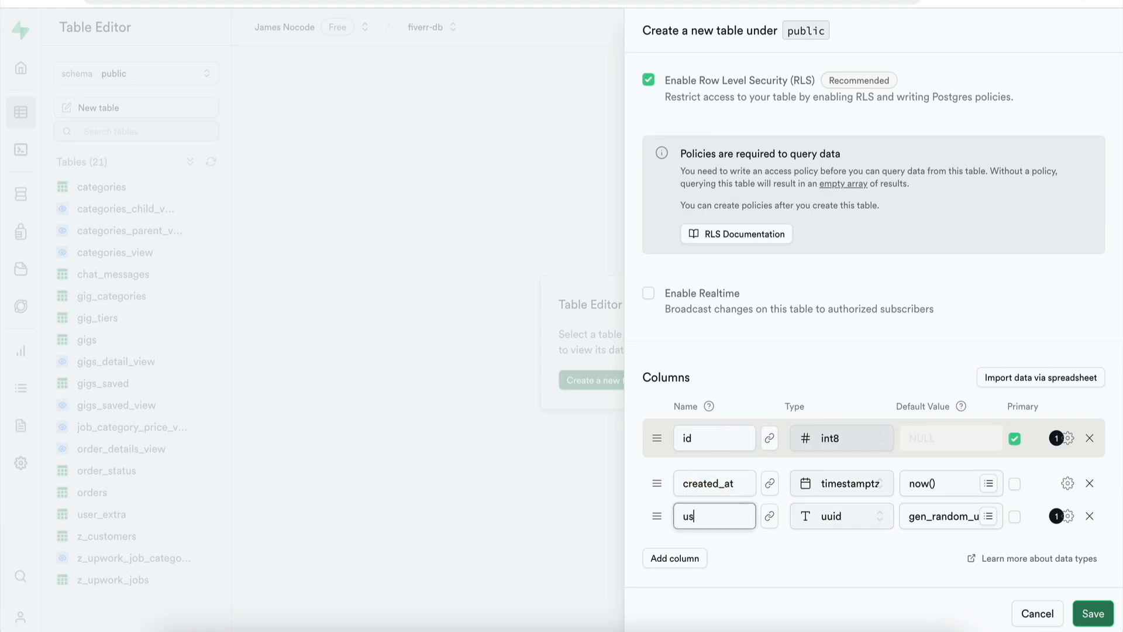
# Link the user_id column through a foreign key to the id column of the users table in the auth schema.
pyautogui.click(771, 516)
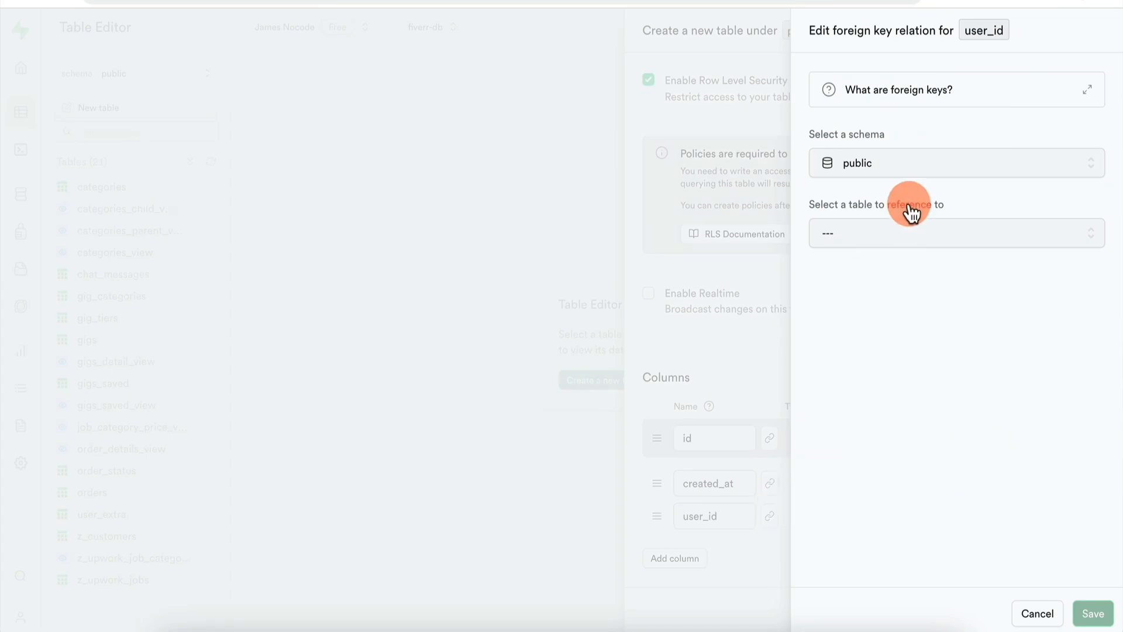
pyautogui.click(927, 167)
pyautogui.click(898, 201)
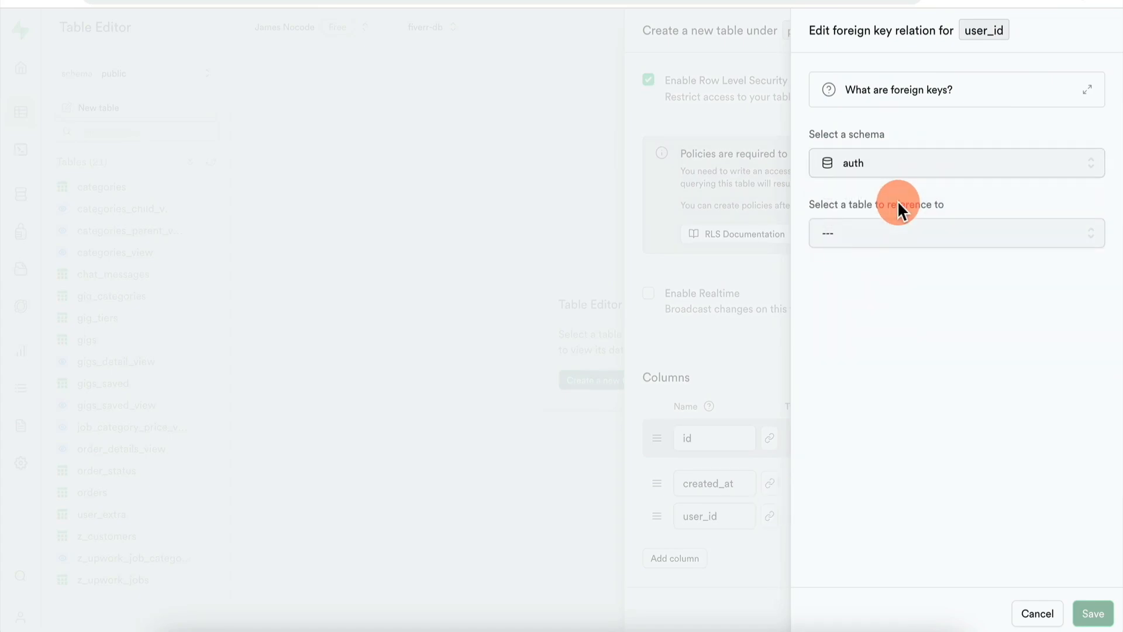
pyautogui.click(897, 233)
pyautogui.click(890, 353)
pyautogui.click(911, 233)
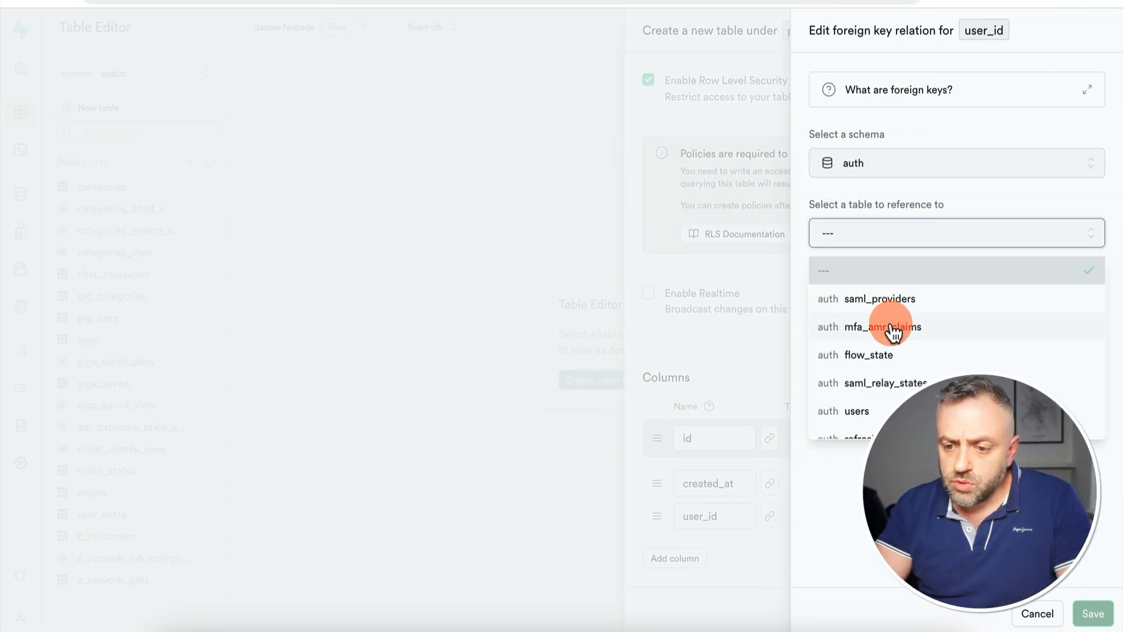
pyautogui.scroll(-2, 889, 328)
pyautogui.click(942, 319)
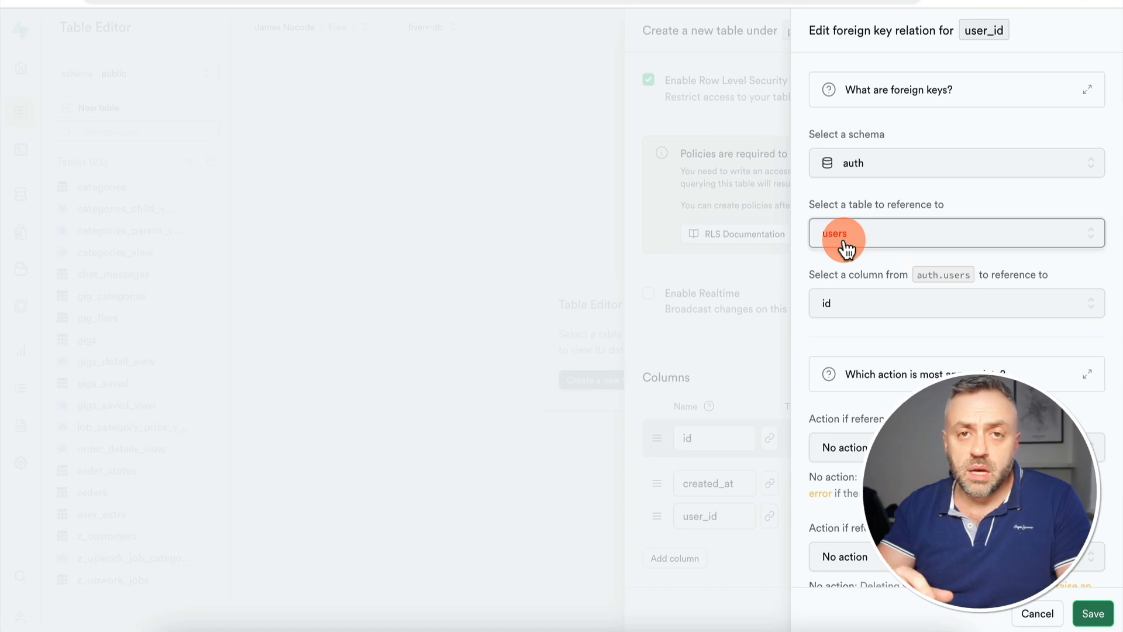
pyautogui.click(1094, 613)
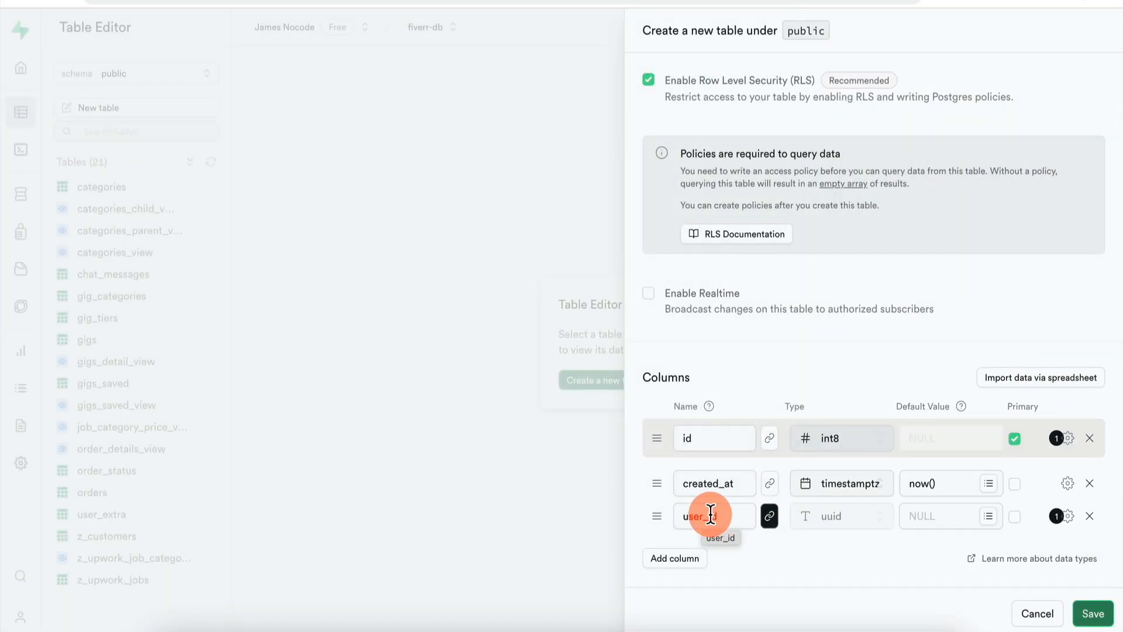
# Add a text column named nickname, save the a_users_info table and open it.
pyautogui.click(661, 559)
pyautogui.click(709, 551)
pyautogui.scroll(-1, 709, 553)
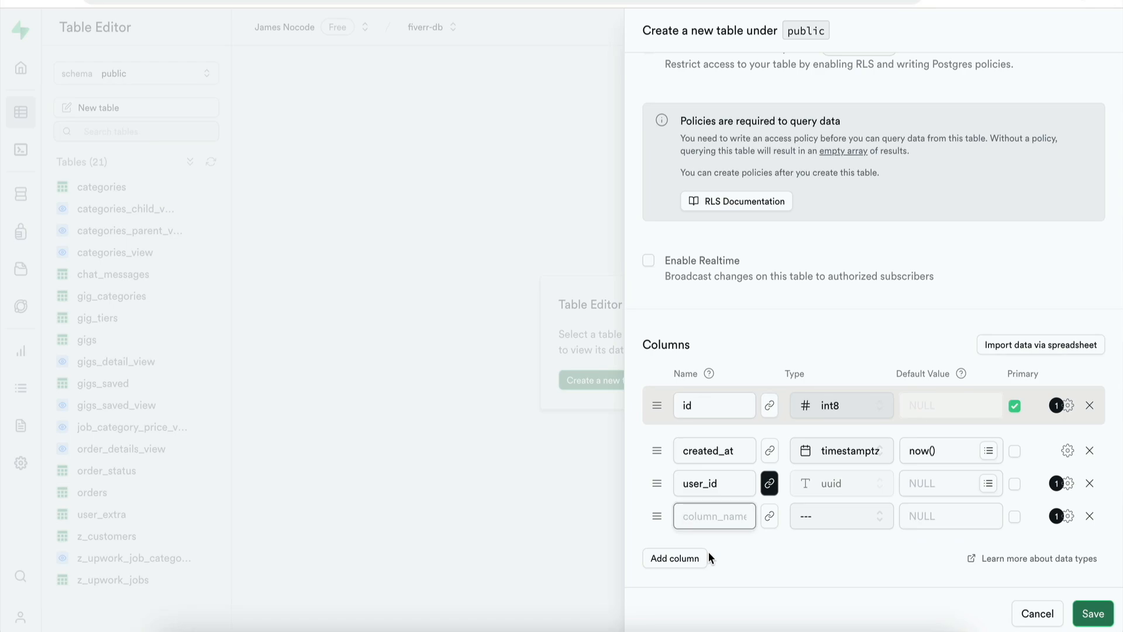
pyautogui.write('nickname')
pyautogui.click(827, 523)
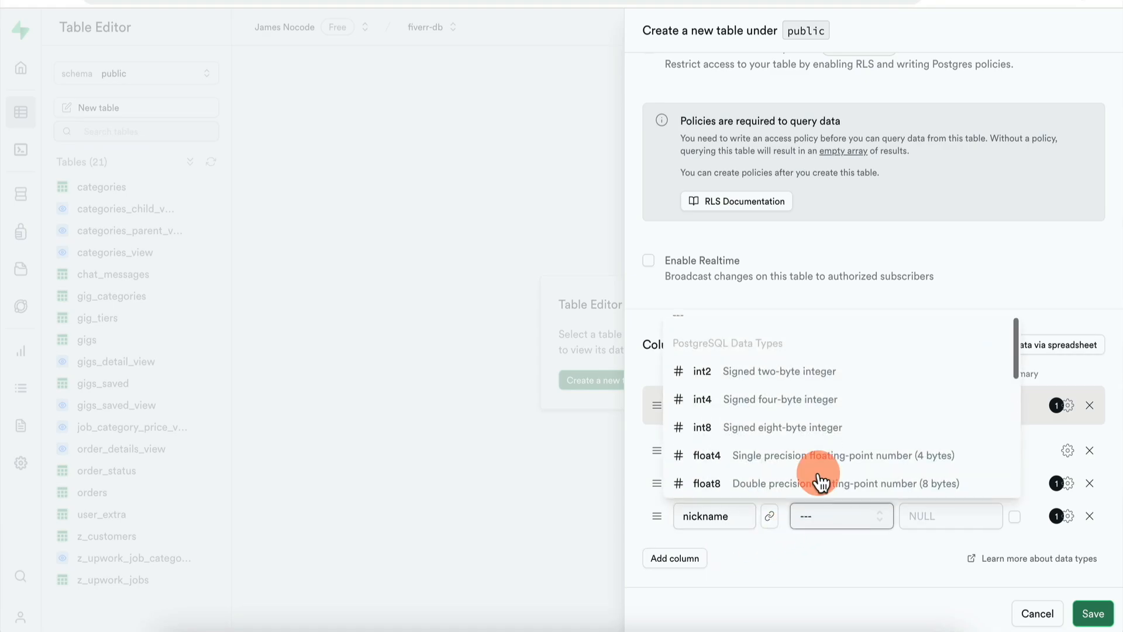
pyautogui.scroll(-3, 813, 457)
pyautogui.click(851, 425)
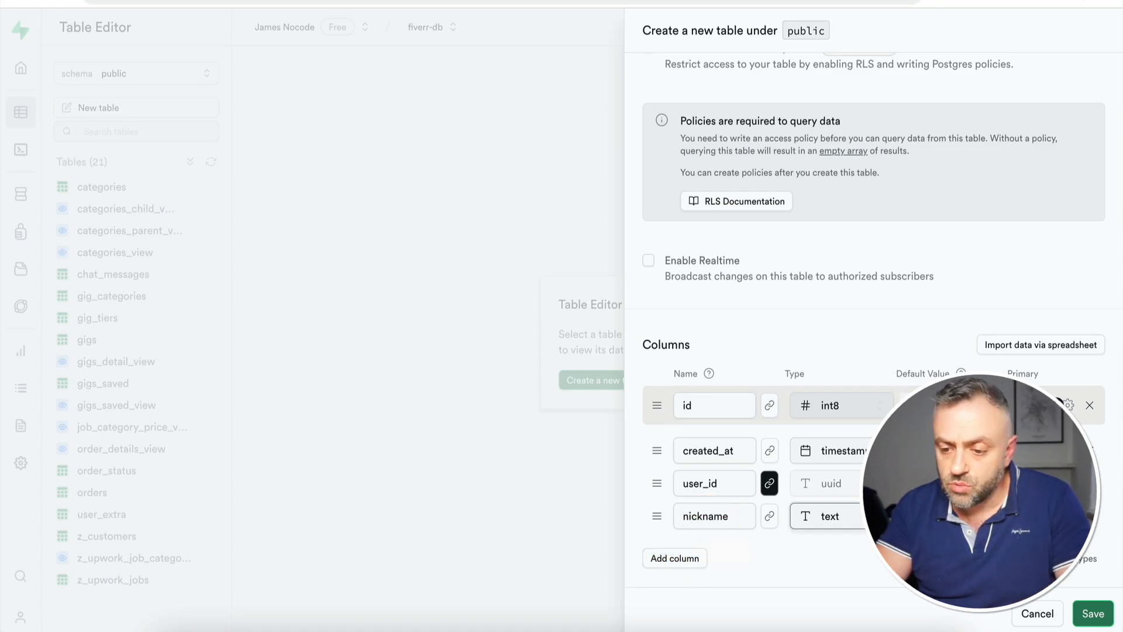
pyautogui.click(1092, 612)
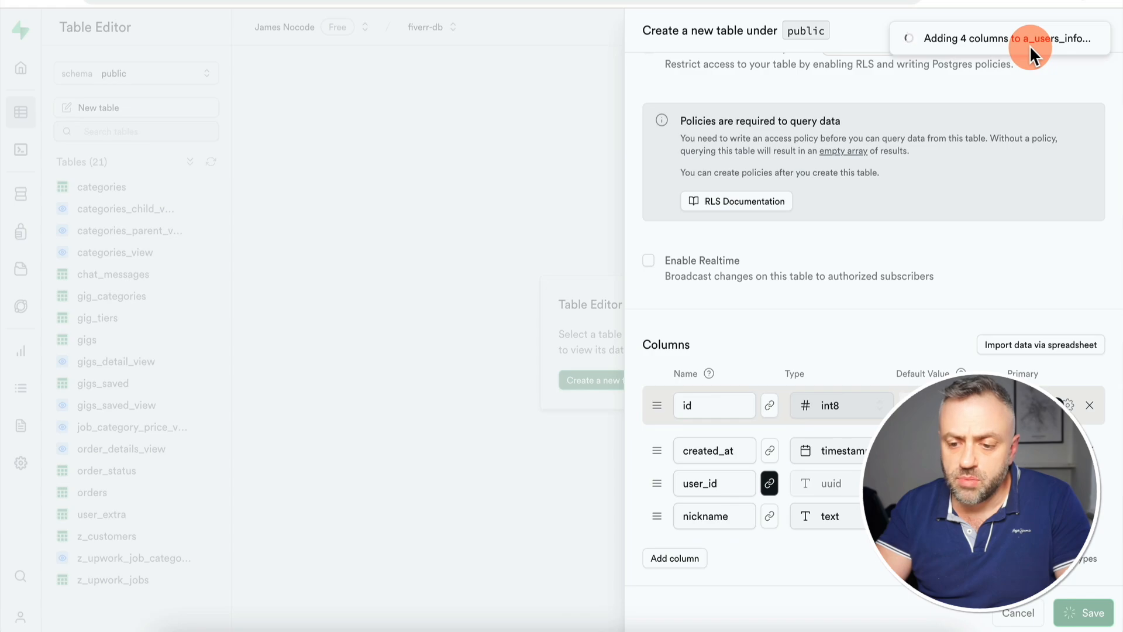
pyautogui.click(141, 190)
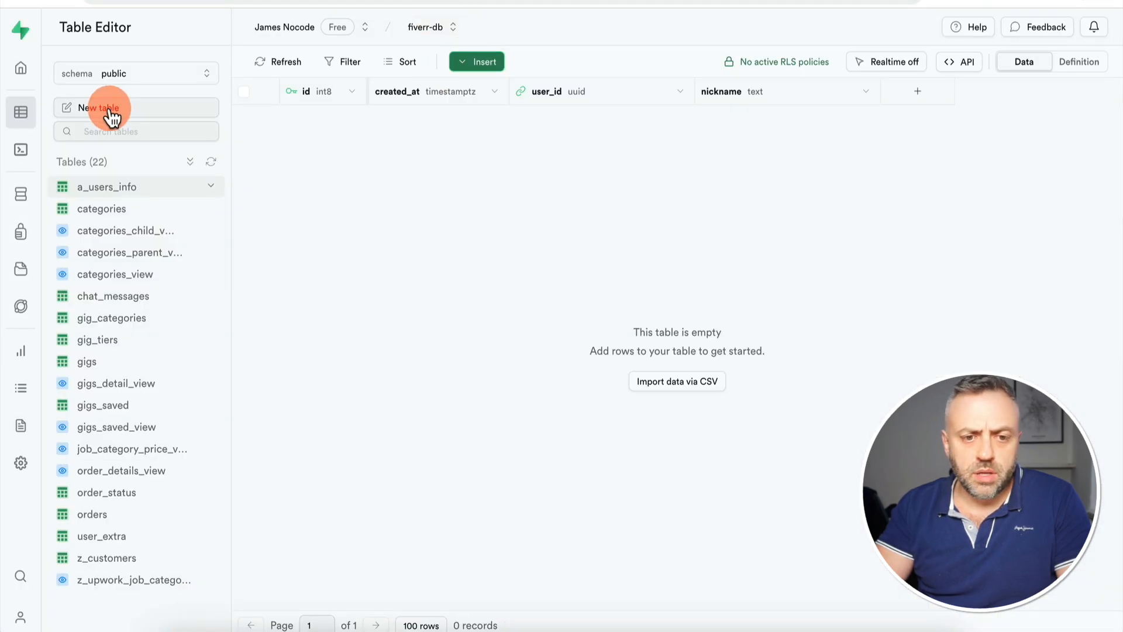
# Create a table named a_chats with an added text column named last_message.
pyautogui.click(108, 110)
pyautogui.write('a_ch')
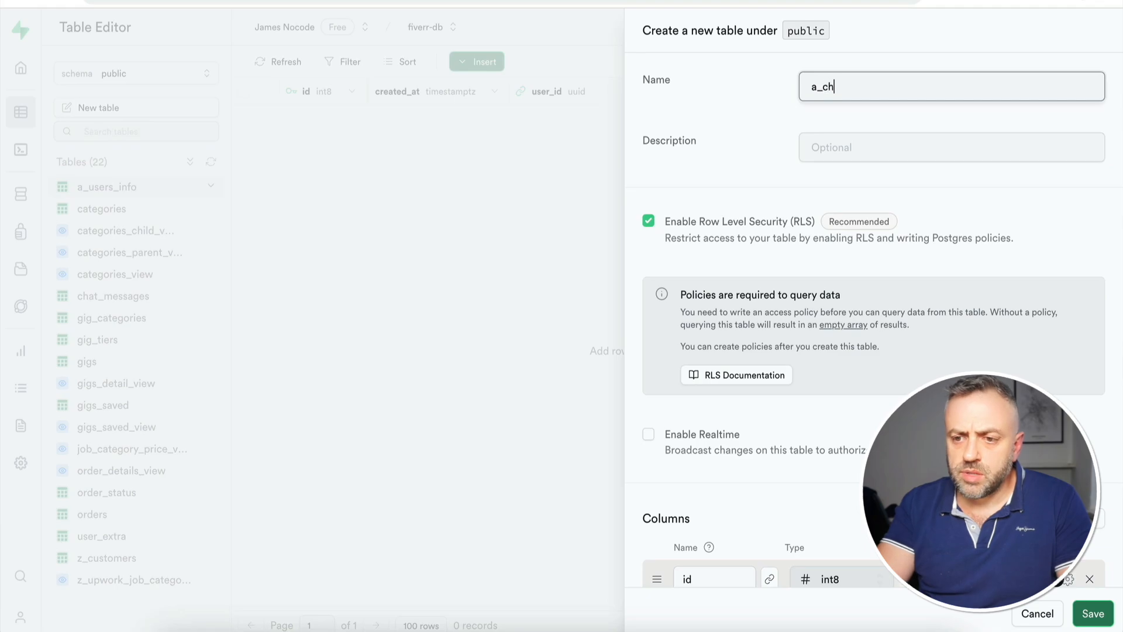
pyautogui.scroll(-3, 707, 517)
pyautogui.click(702, 517)
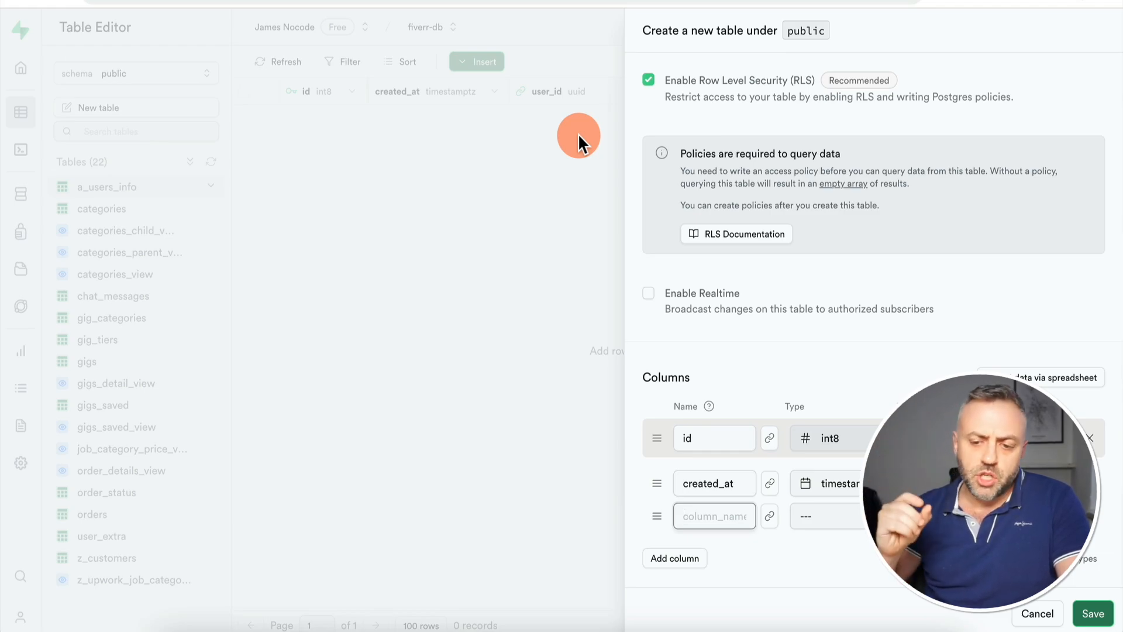
pyautogui.write('last')
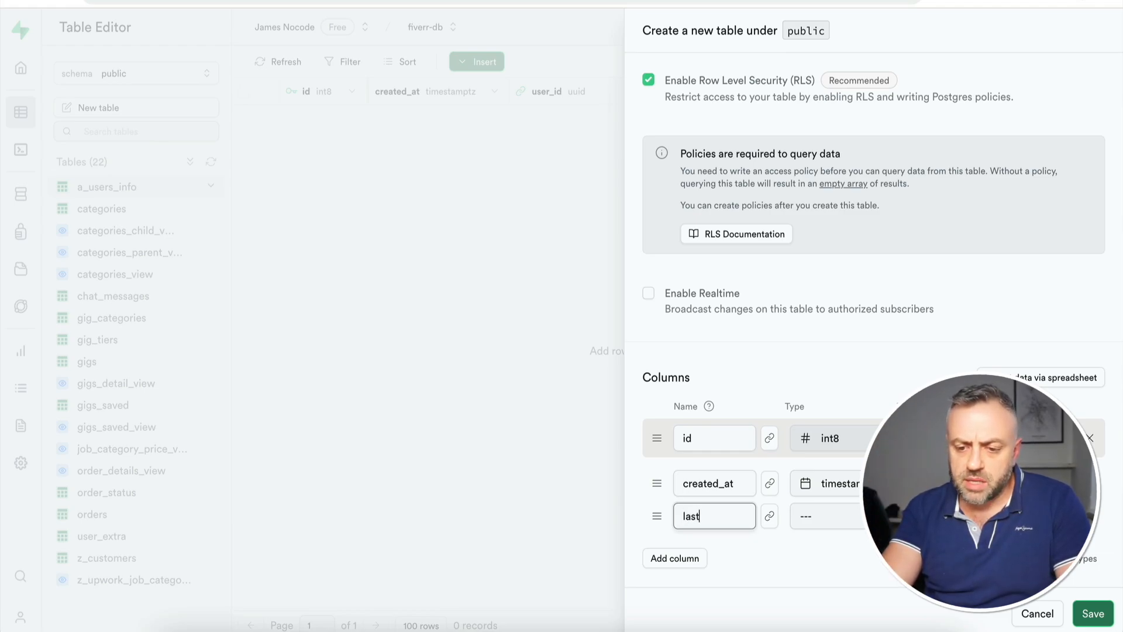
pyautogui.write('_message')
pyautogui.click(848, 517)
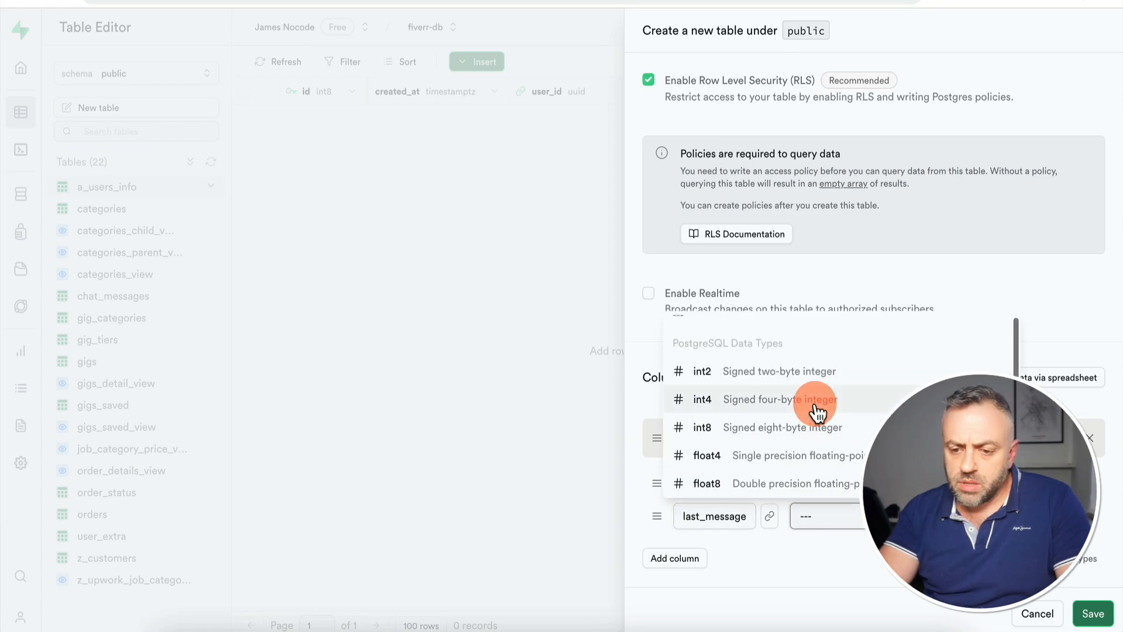
pyautogui.scroll(-3, 816, 406)
pyautogui.click(811, 445)
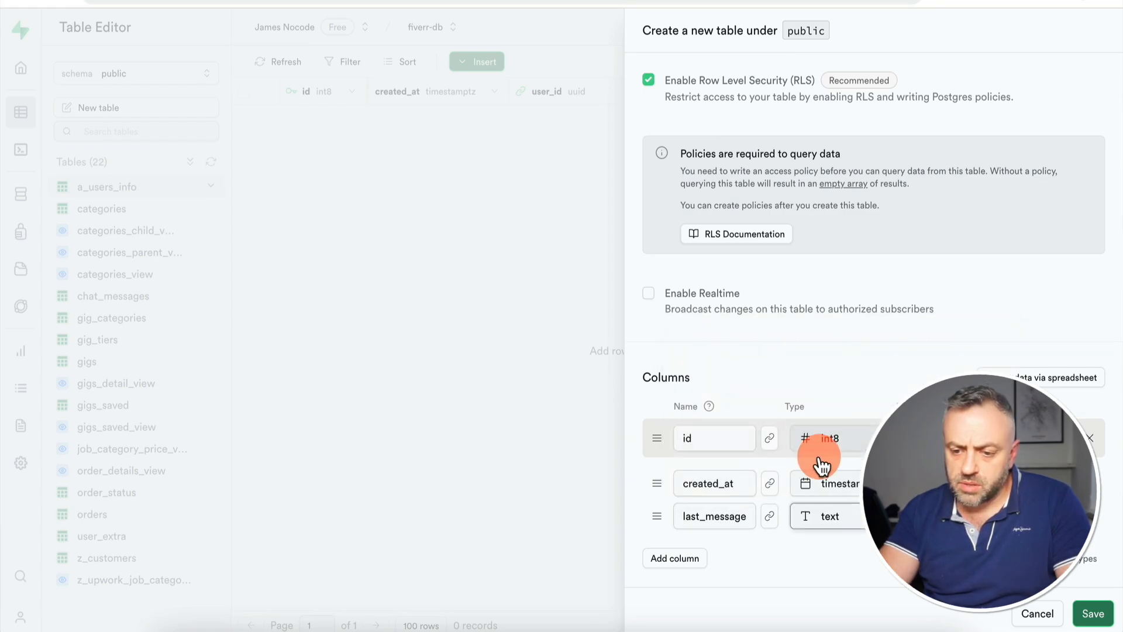
pyautogui.click(1092, 613)
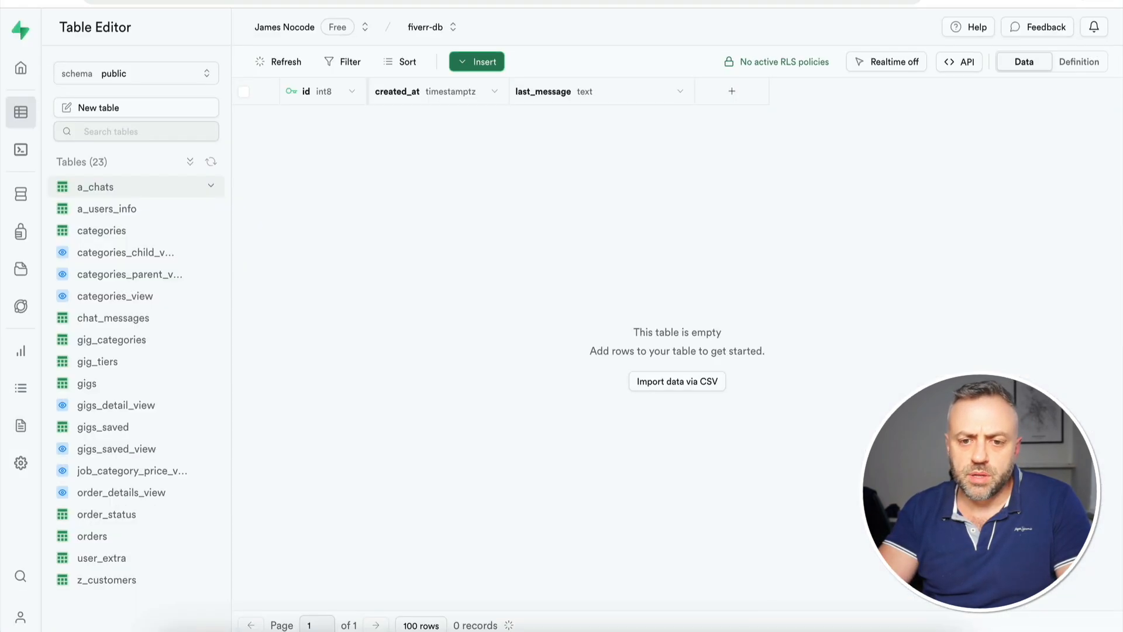
# Start another new table in the public schema and name it a_chat_users.
pyautogui.click(118, 110)
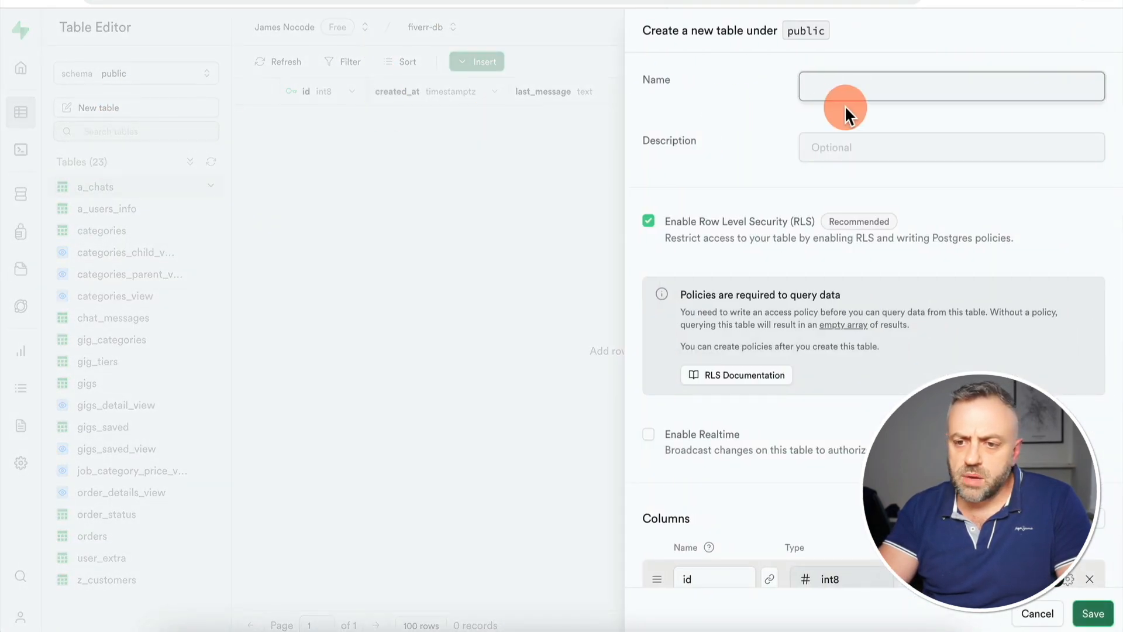
pyautogui.write('a_chat_users')
pyautogui.click(809, 315)
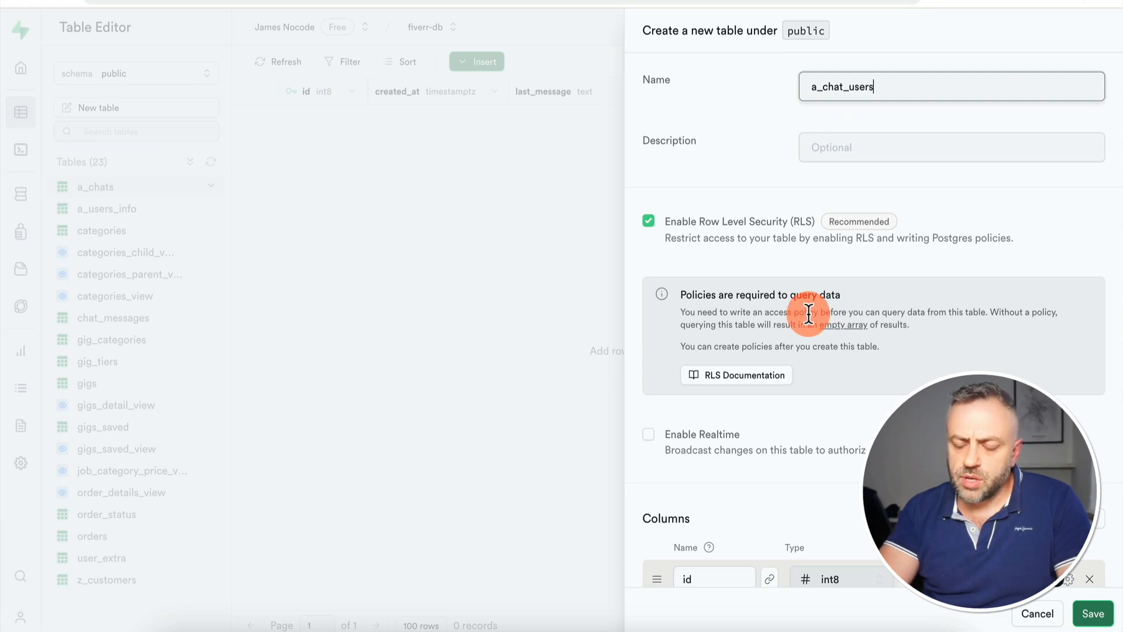
# Add an int8 column named chat_id to the new a_chat_users table.
pyautogui.scroll(-2, 810, 314)
pyautogui.click(680, 563)
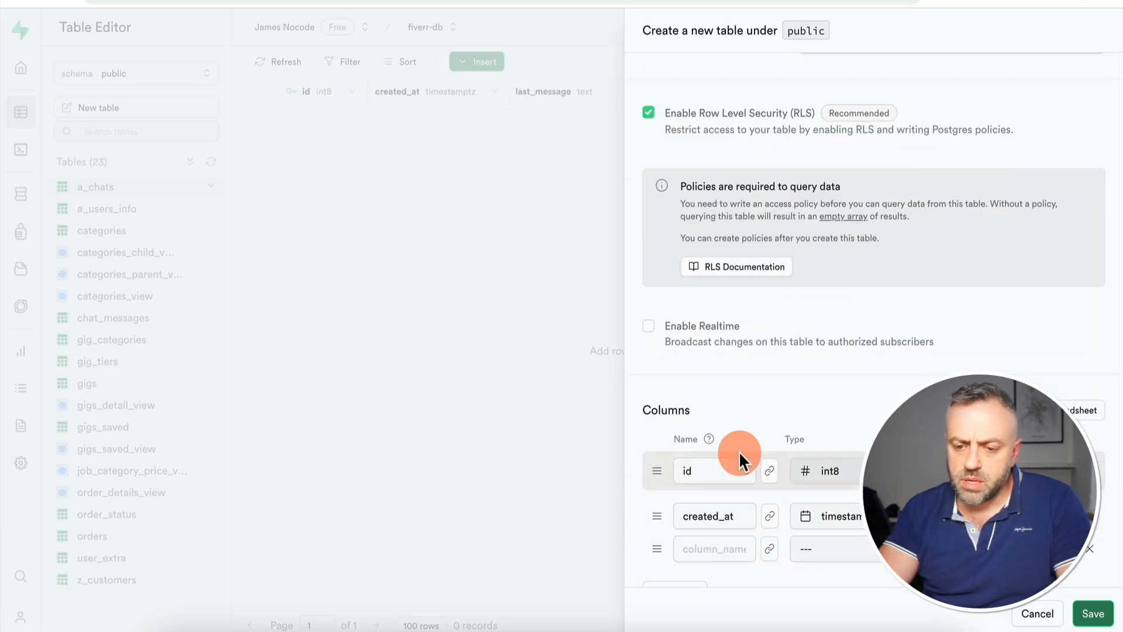
pyautogui.scroll(-1, 805, 353)
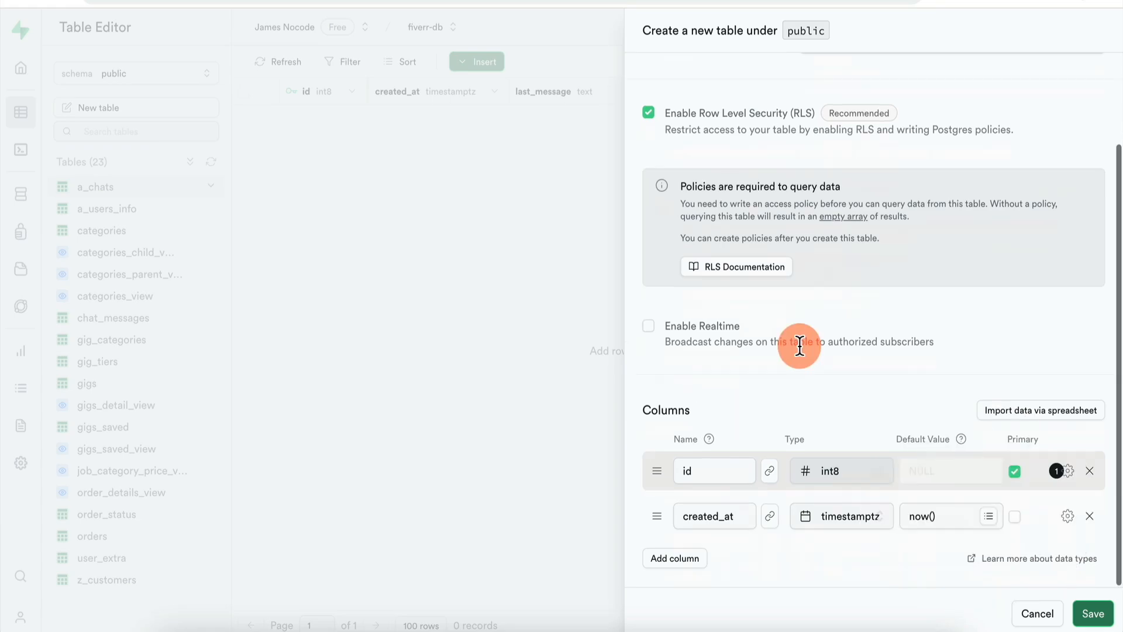
pyautogui.click(676, 559)
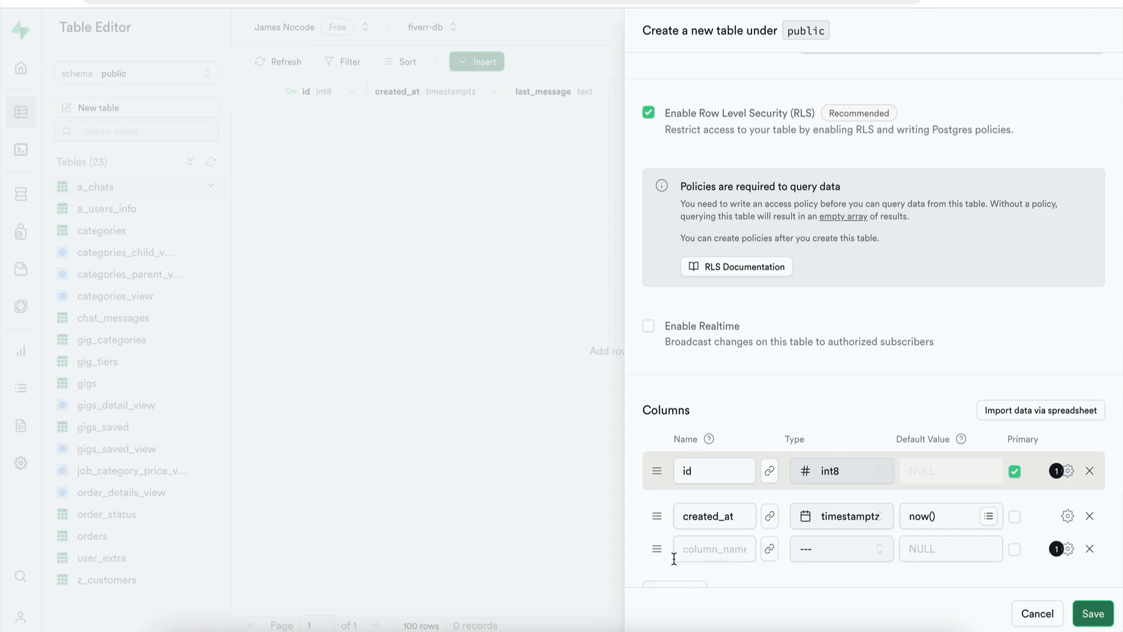
pyautogui.click(710, 516)
pyautogui.write('chat')
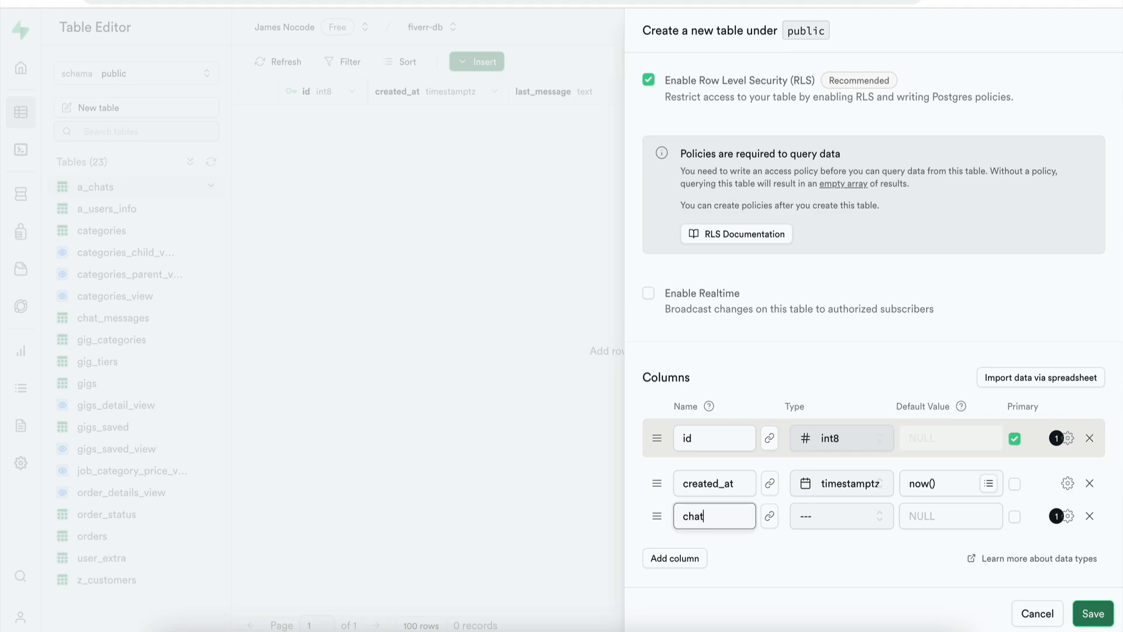
pyautogui.write('_id')
pyautogui.click(842, 517)
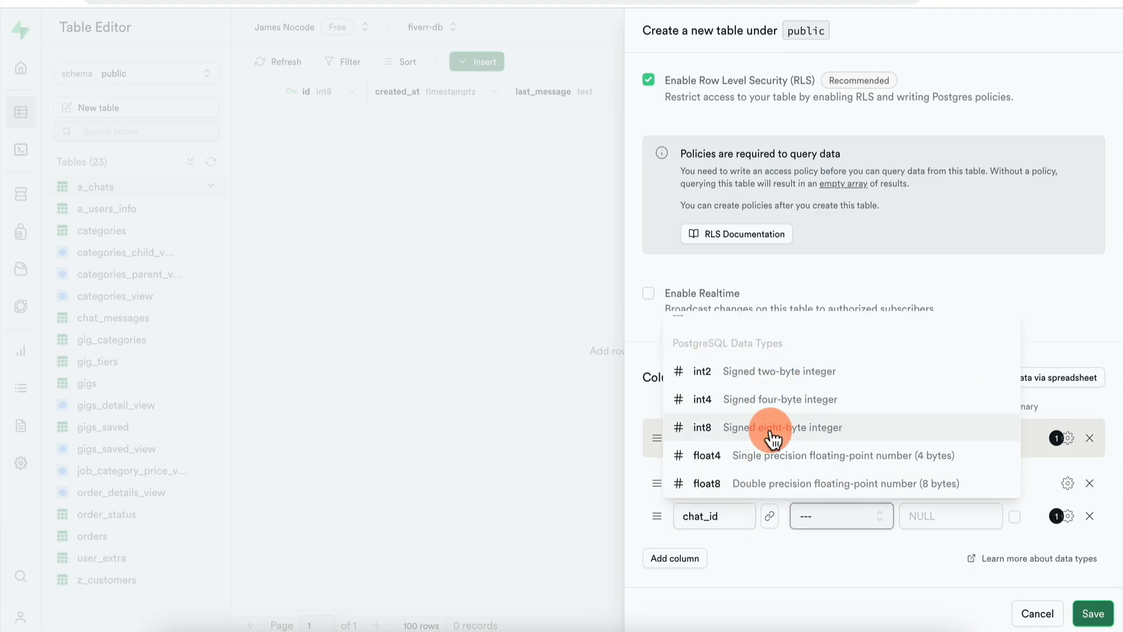
pyautogui.click(773, 436)
# Link the chat_id column to the id of the public a_chats table with a foreign key.
pyautogui.click(769, 516)
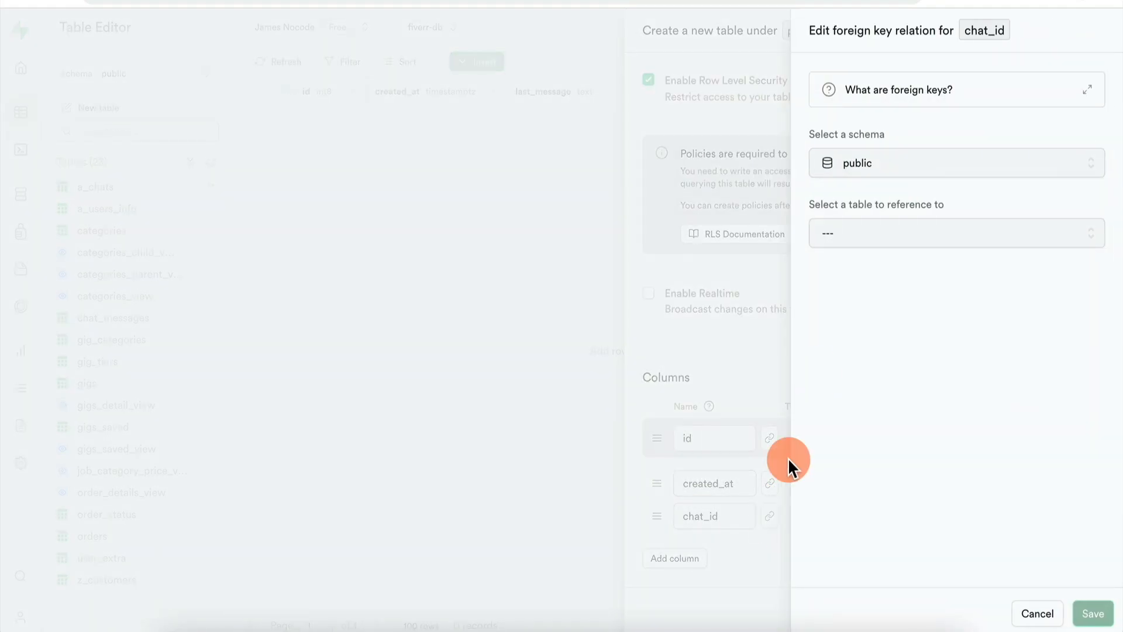
pyautogui.click(904, 222)
pyautogui.scroll(-5, 923, 353)
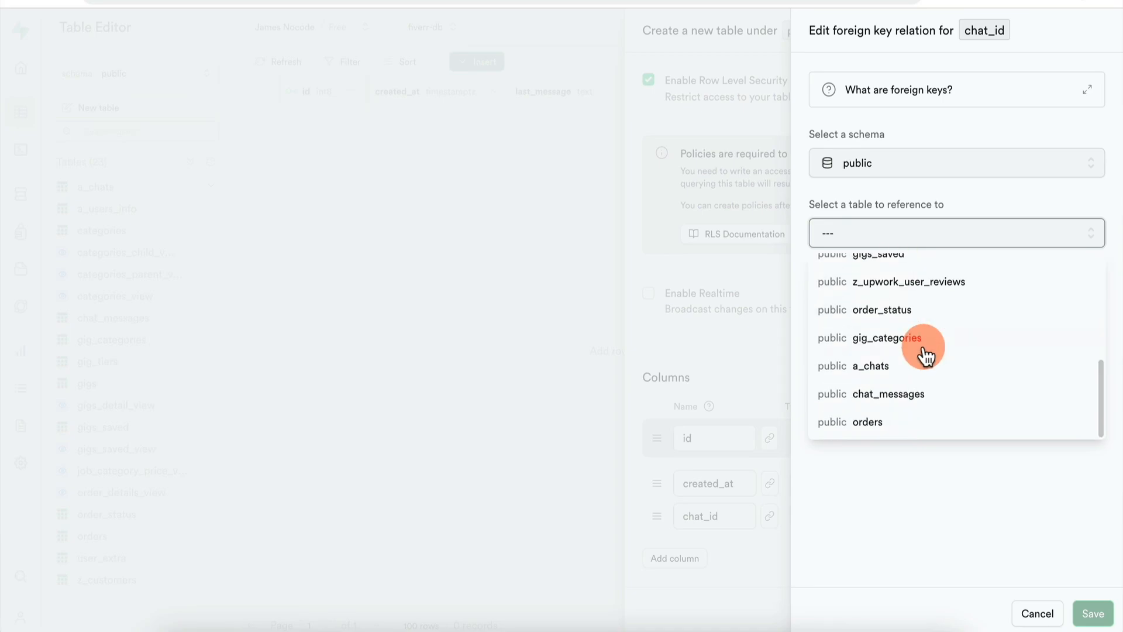
pyautogui.click(895, 367)
pyautogui.click(1093, 614)
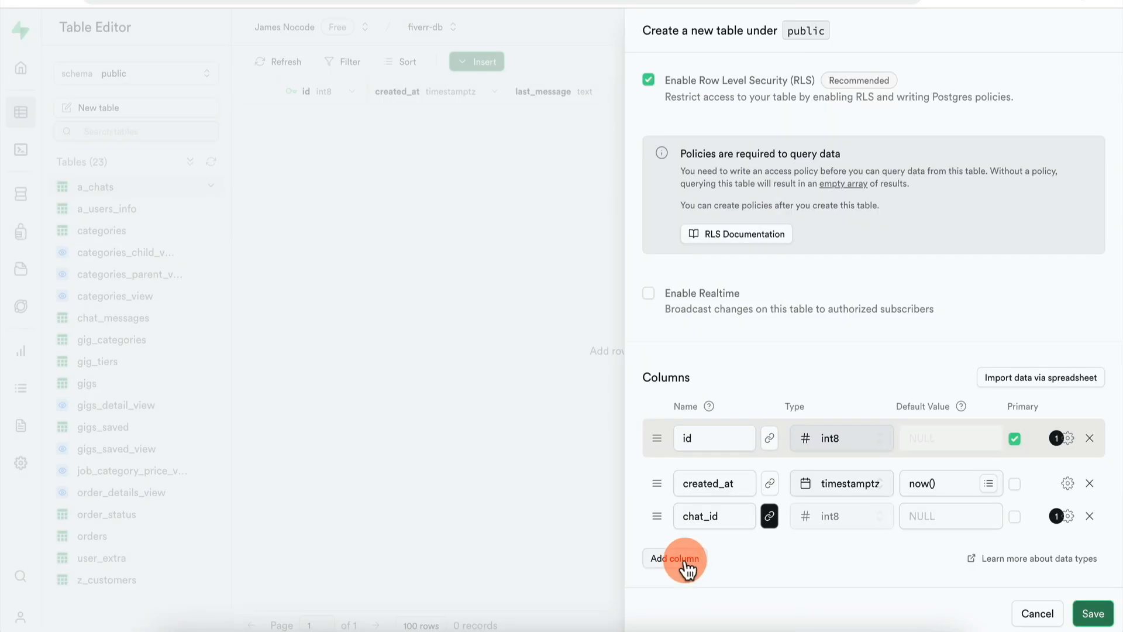
# Add an int8 column named user_id to the new a_chat_users table.
pyautogui.click(688, 567)
pyautogui.click(716, 543)
pyautogui.write('use')
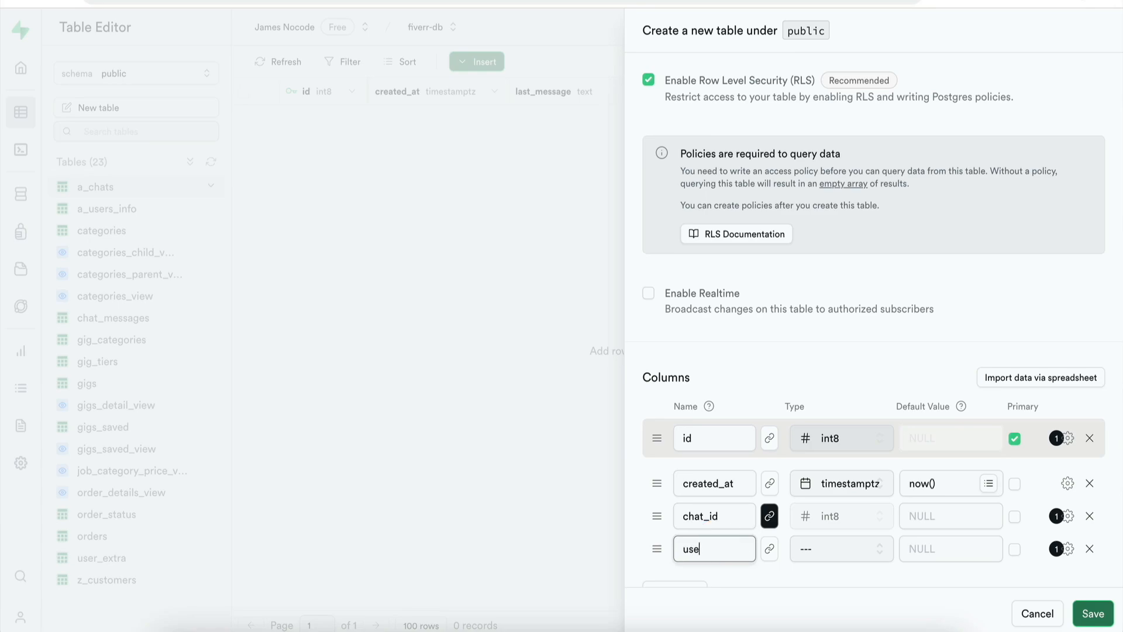
pyautogui.write('r_id')
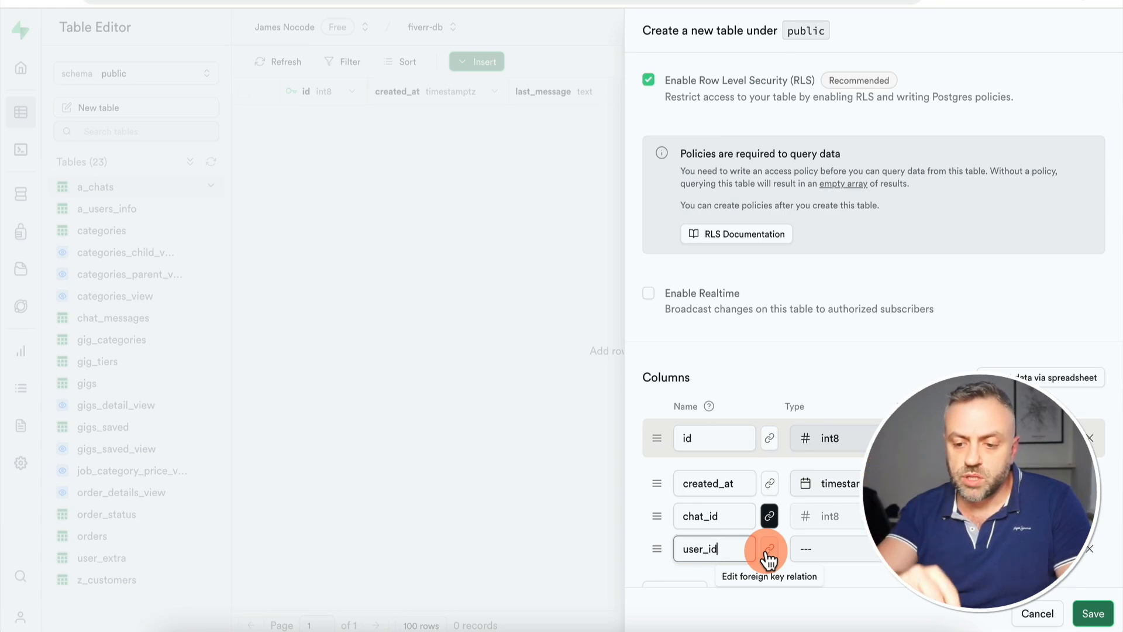
pyautogui.click(830, 548)
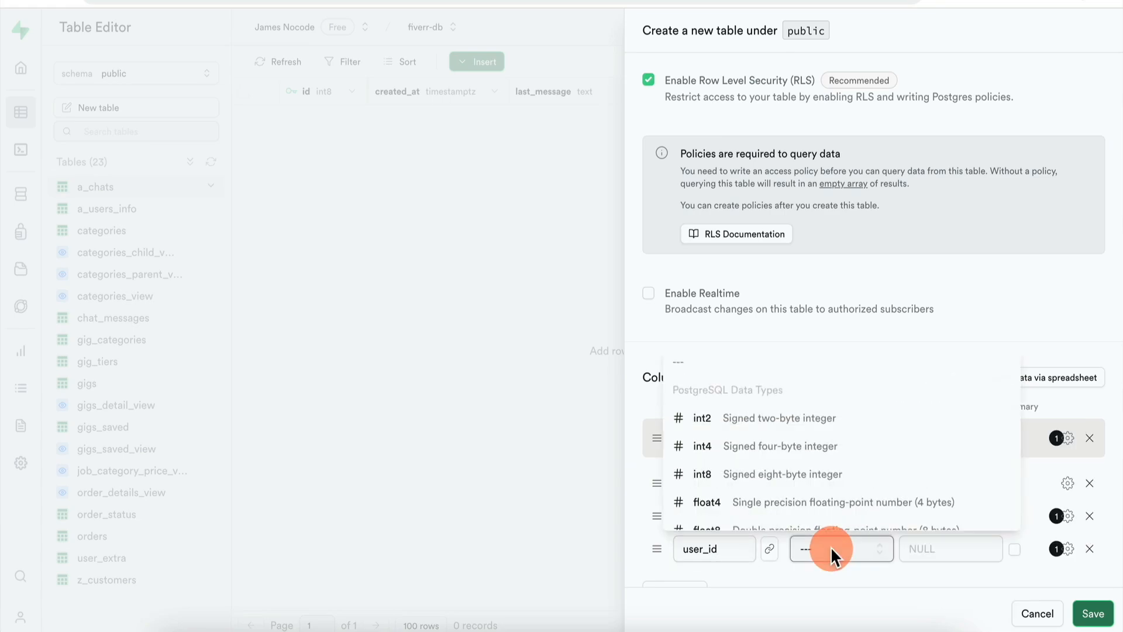
pyautogui.click(786, 461)
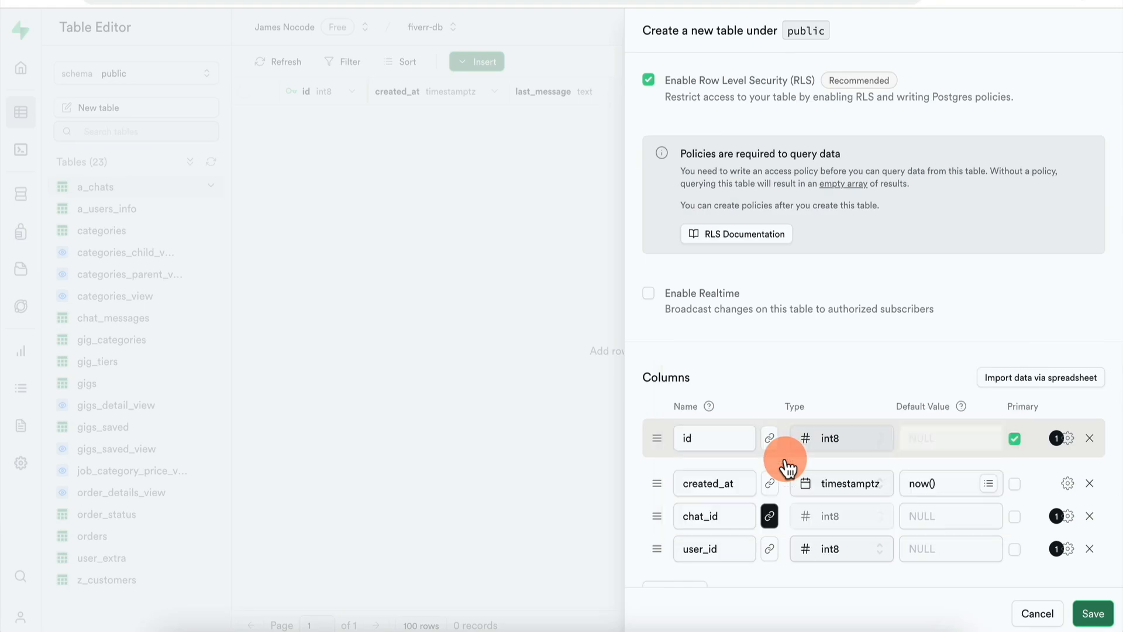
# Link user_id to the a_users_info table with a foreign key and save the a_chat_users table.
pyautogui.click(770, 550)
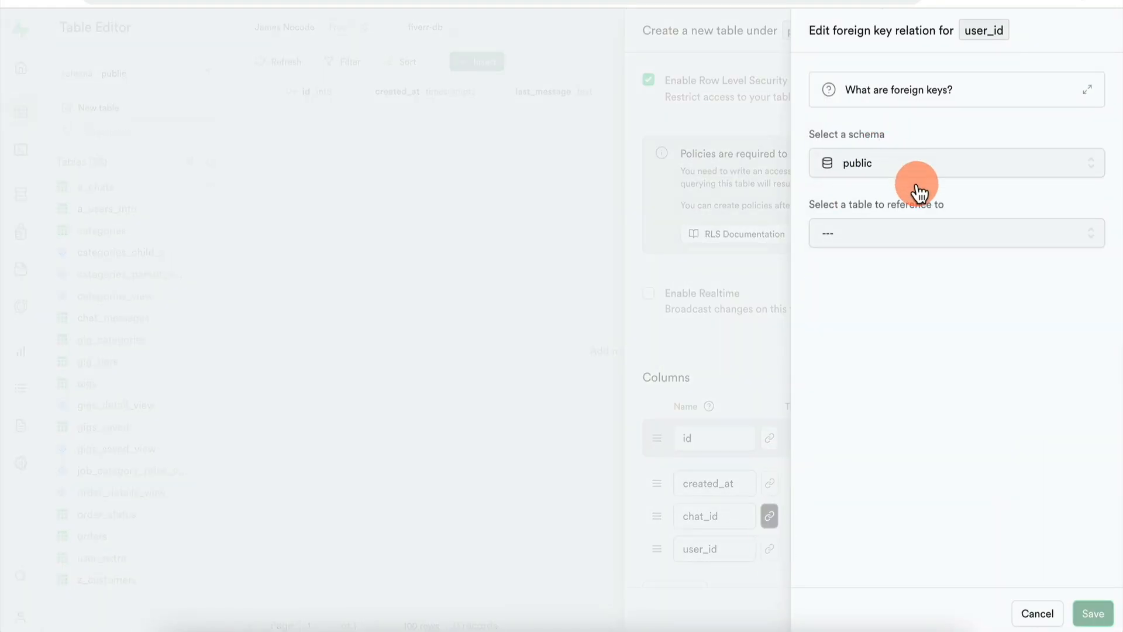
pyautogui.click(897, 246)
pyautogui.scroll(-3, 908, 360)
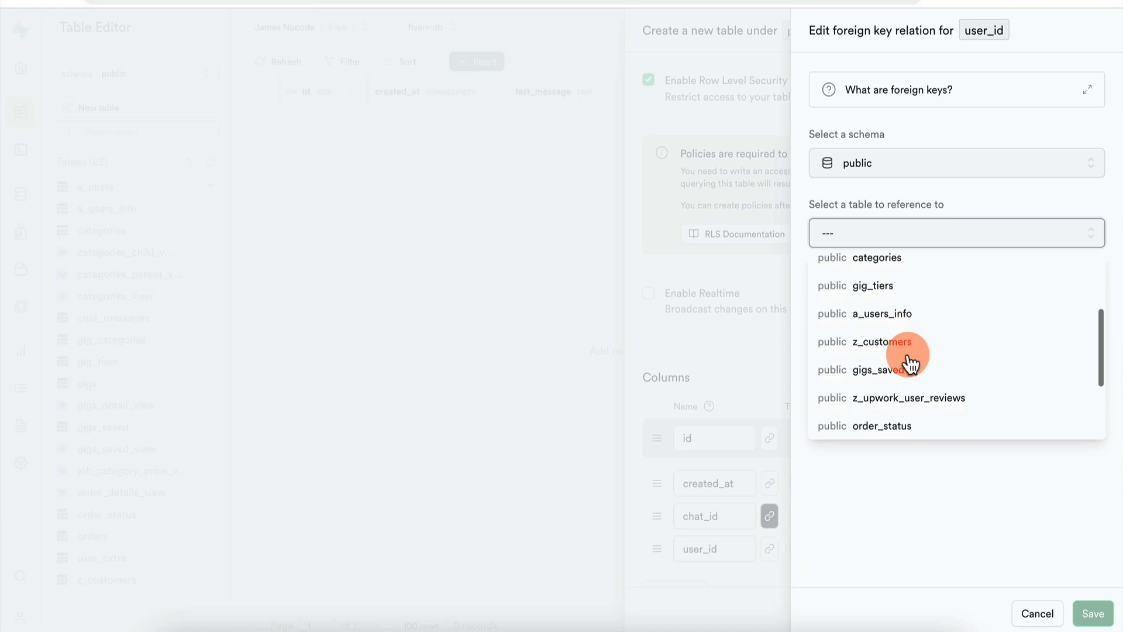
pyautogui.click(937, 316)
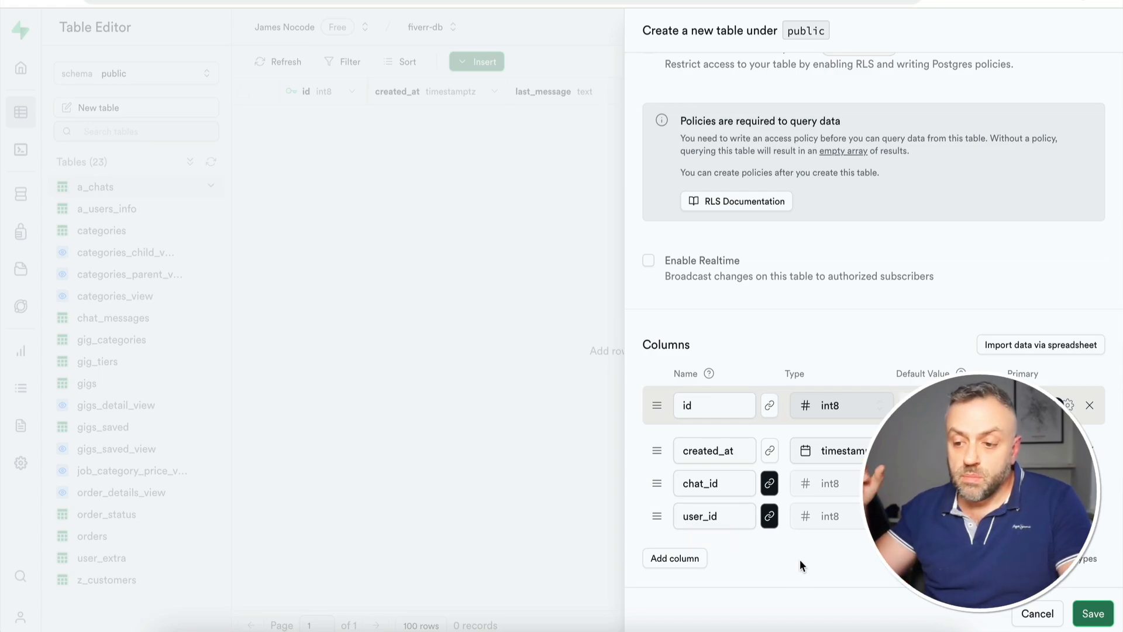
pyautogui.click(1098, 616)
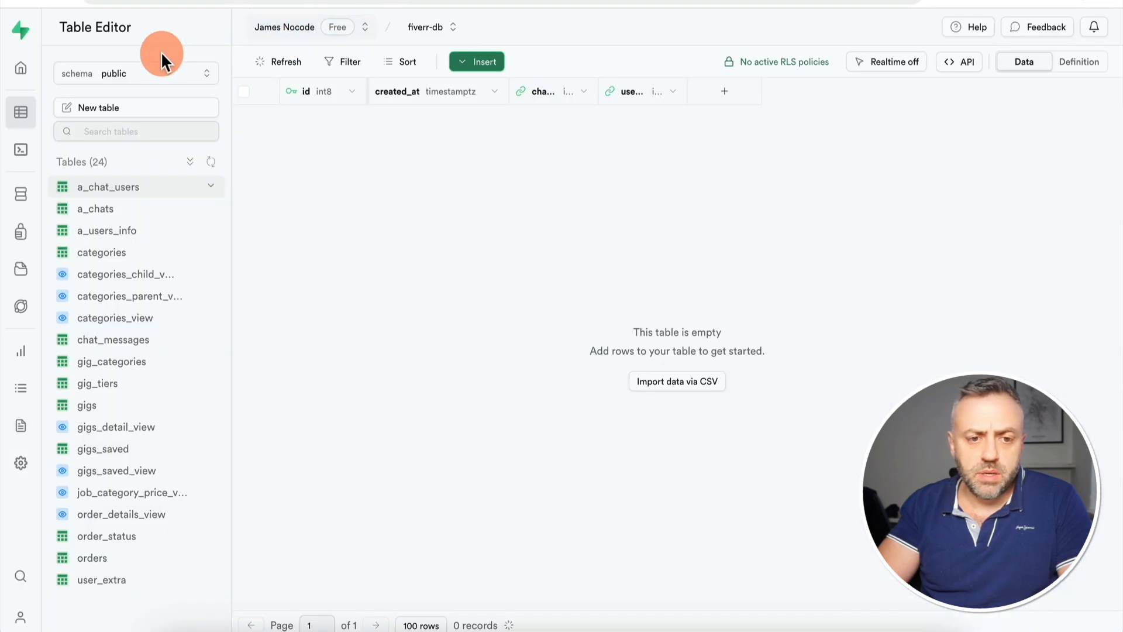
# Start a new table in the public schema and name it a_chat_messages.
pyautogui.click(124, 108)
pyautogui.click(869, 88)
pyautogui.write('a_ch')
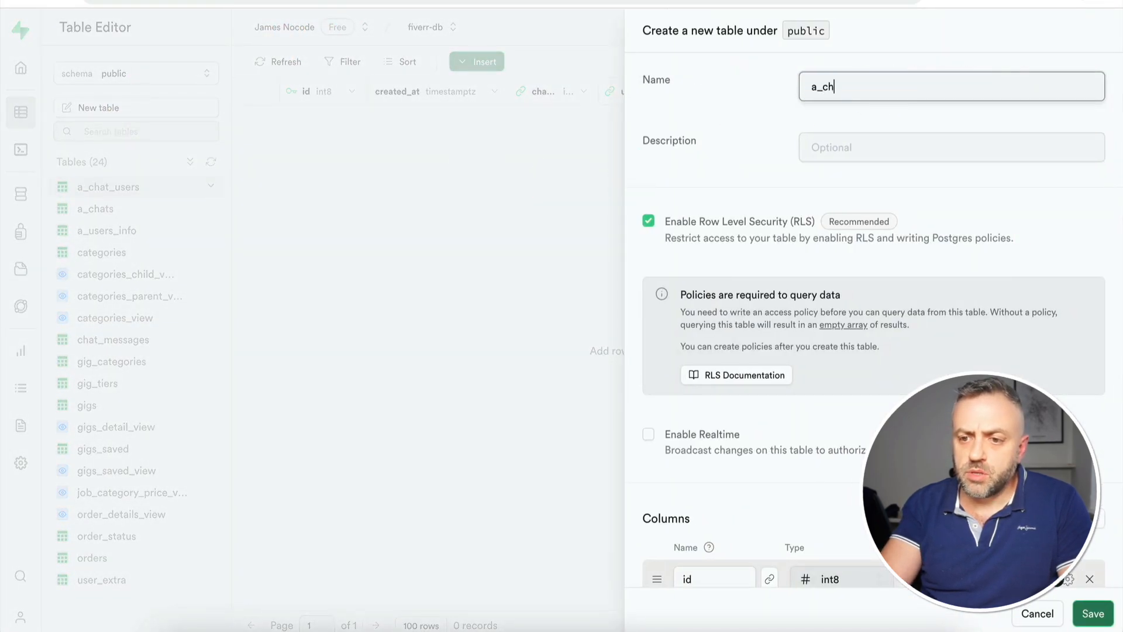
pyautogui.write('at_me')
pyautogui.write('ss')
# Add an int8 column named chat_id to the new a_chat_messages table.
pyautogui.scroll(-2, 809, 343)
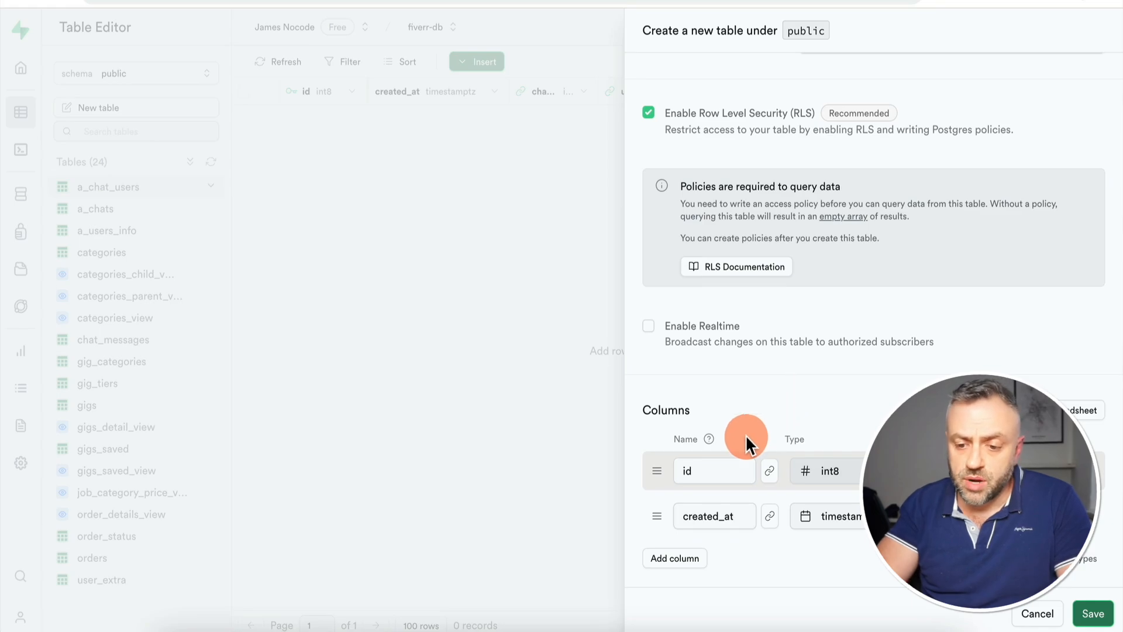
pyautogui.click(678, 558)
pyautogui.click(710, 517)
pyautogui.write('chat_id')
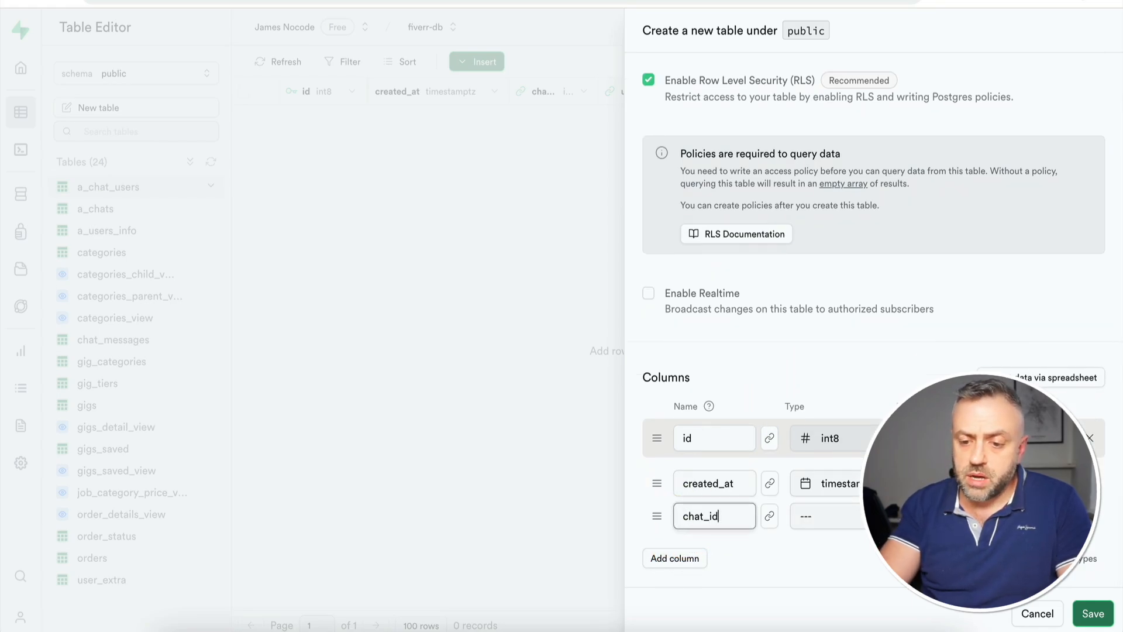
pyautogui.click(827, 516)
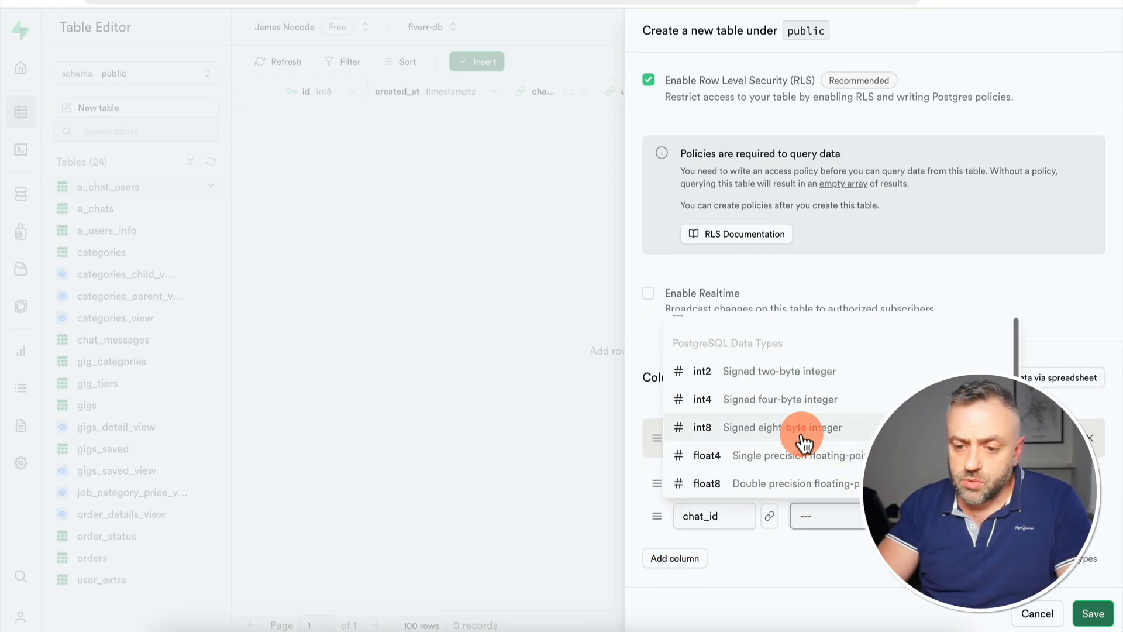
pyautogui.click(824, 438)
# Set a foreign key from the chat_id column of a_chat_messages to the a_chats table.
pyautogui.click(770, 517)
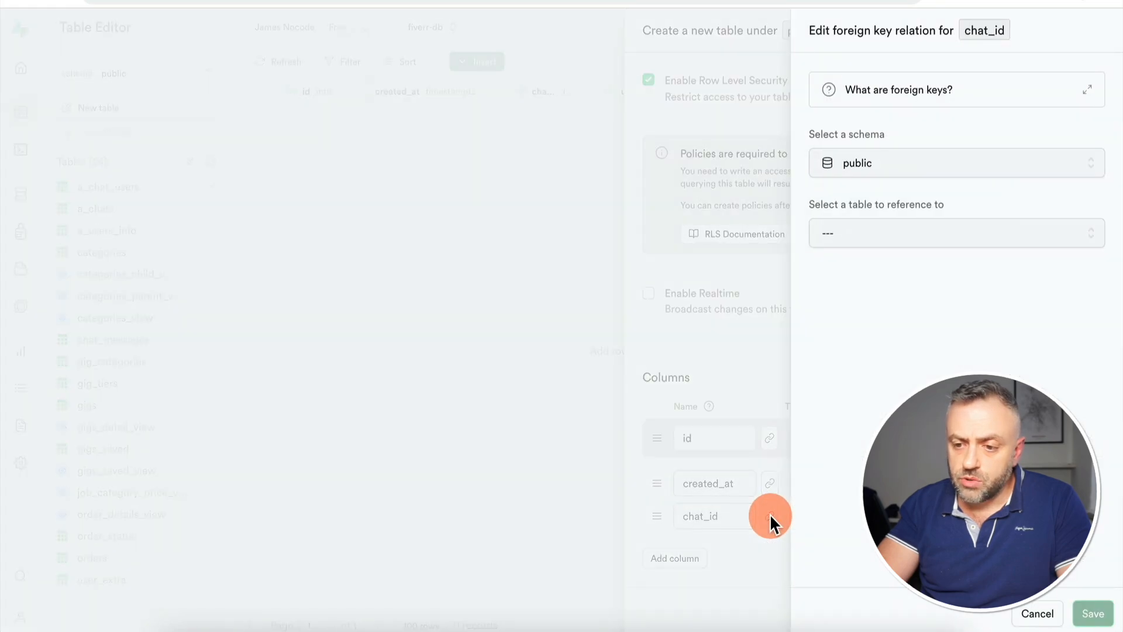
pyautogui.click(915, 231)
pyautogui.scroll(-2, 904, 374)
pyautogui.scroll(-2, 905, 373)
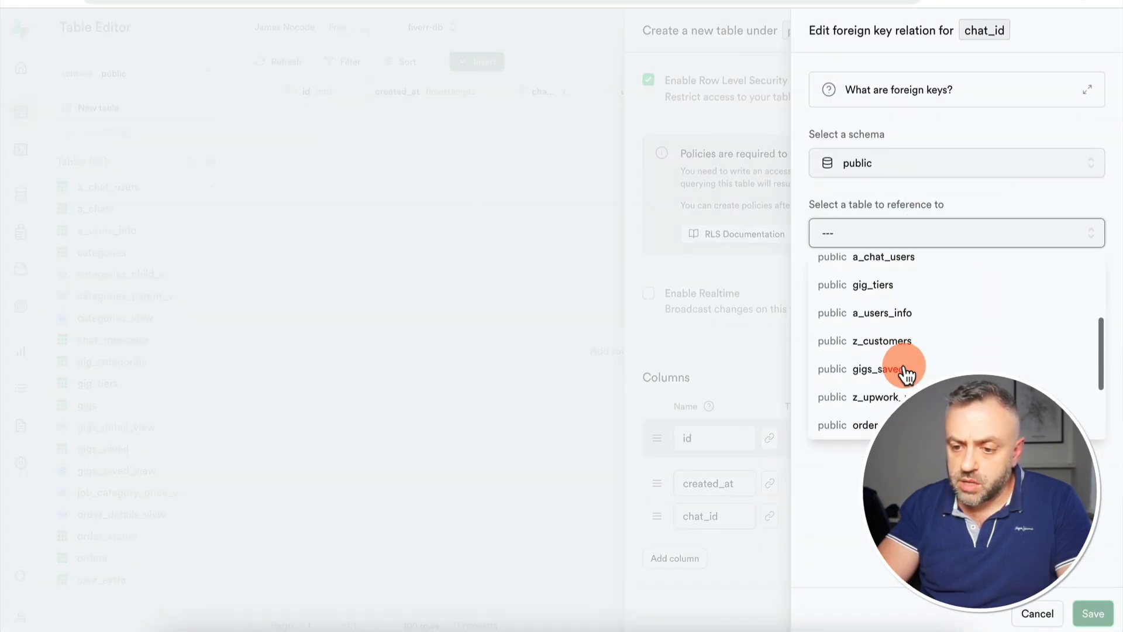
pyautogui.click(906, 374)
pyautogui.click(1085, 613)
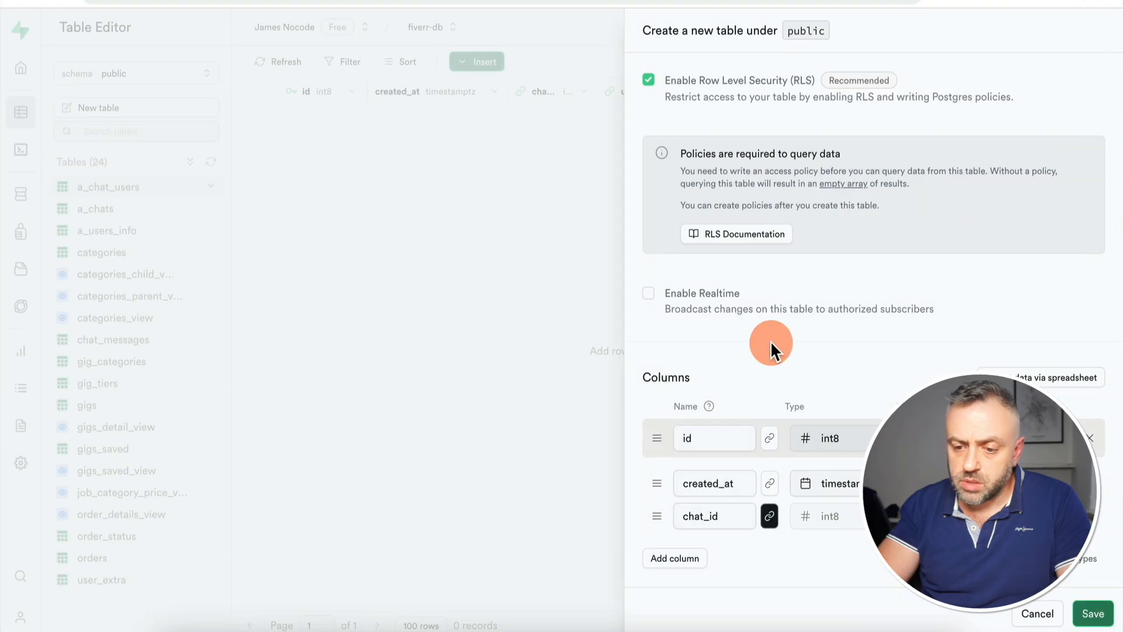
# Add an int8 column named user_id to the new a_chat_messages table.
pyautogui.click(676, 560)
pyautogui.write('user_id')
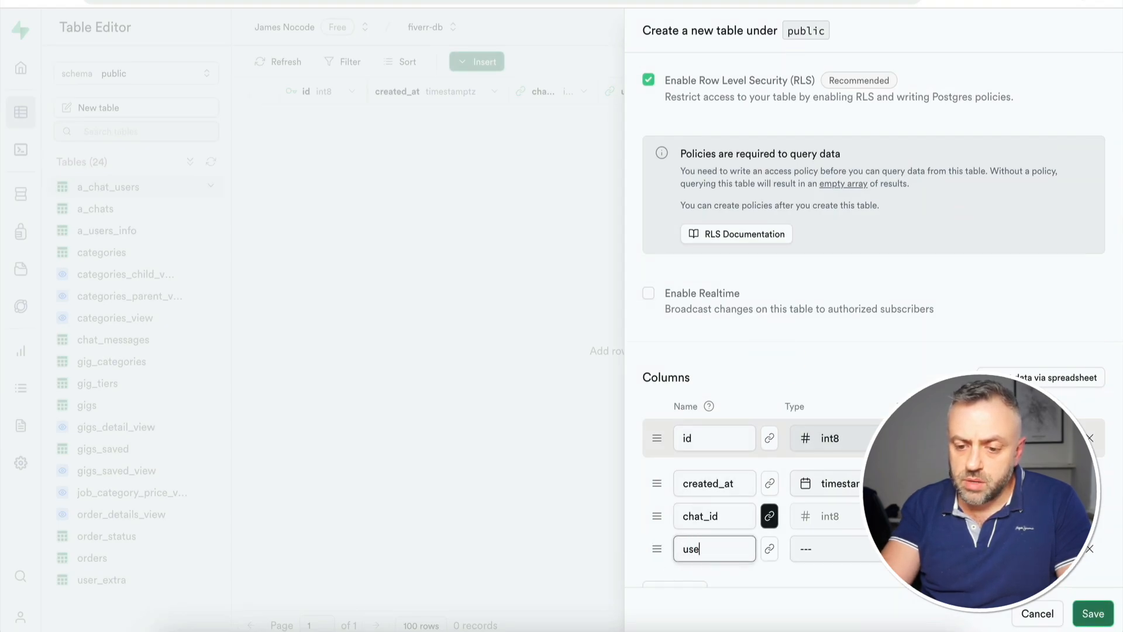
pyautogui.click(834, 548)
pyautogui.click(808, 463)
# Set a foreign key from the user_id column of a_chat_messages to the id of a_users_info.
pyautogui.click(770, 550)
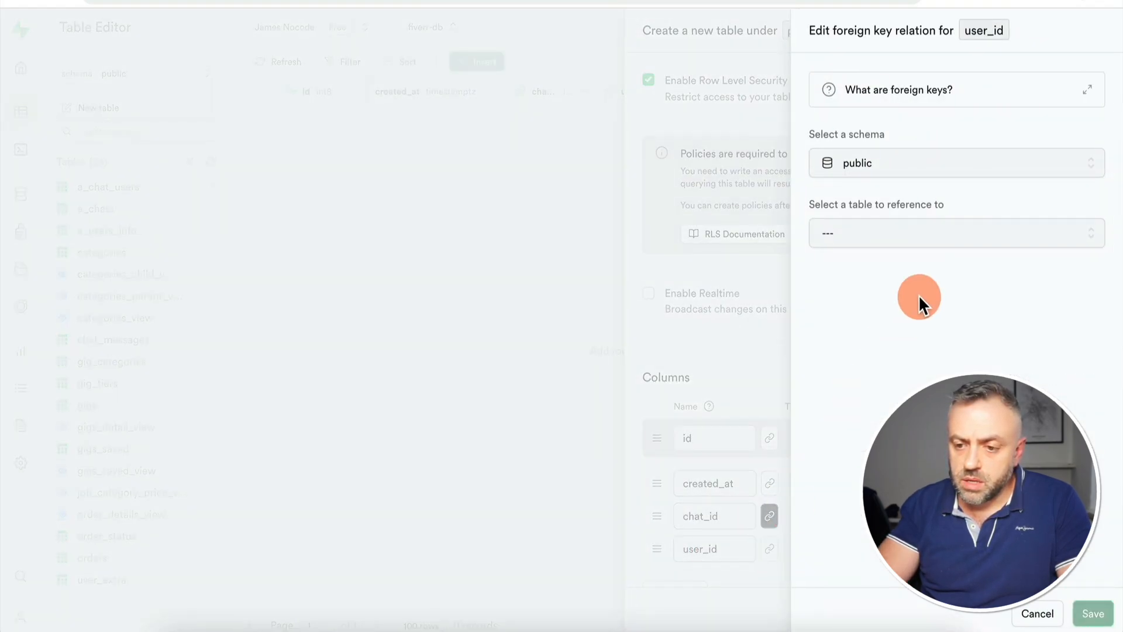
pyautogui.click(942, 246)
pyautogui.click(904, 348)
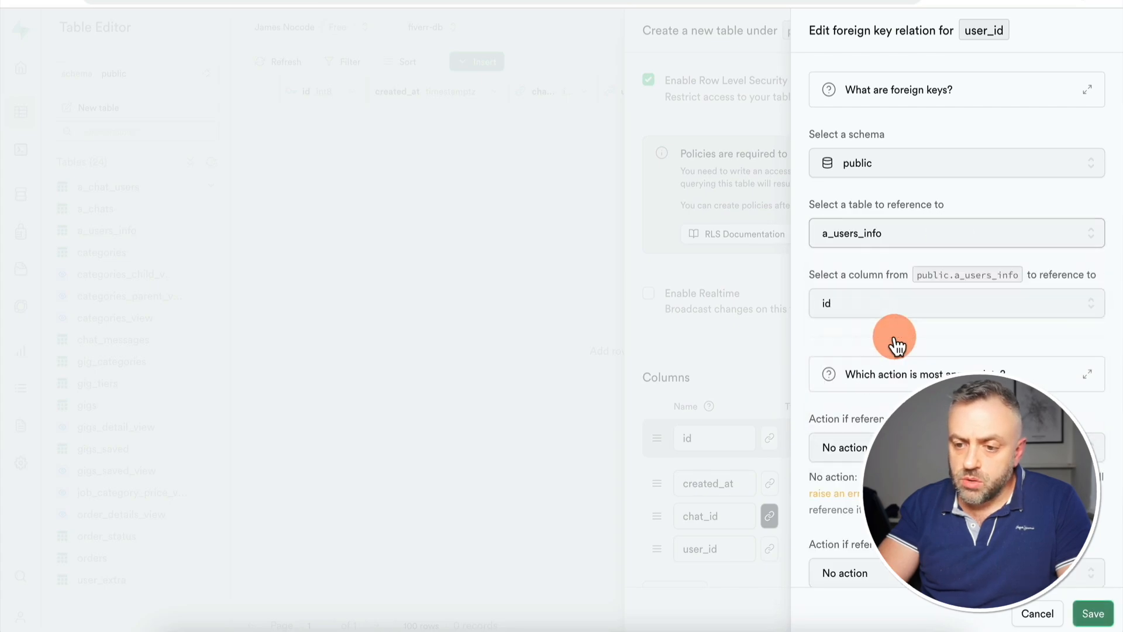
pyautogui.click(1103, 621)
# Add a text column named message and save the a_chat_messages table.
pyautogui.click(682, 560)
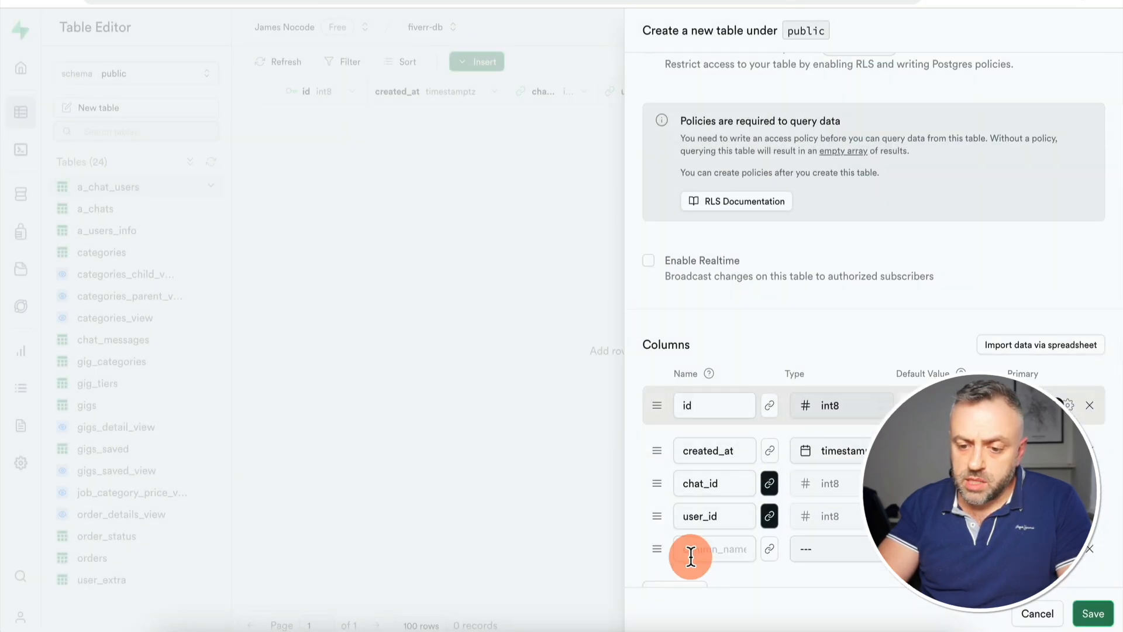
pyautogui.click(717, 547)
pyautogui.write('m')
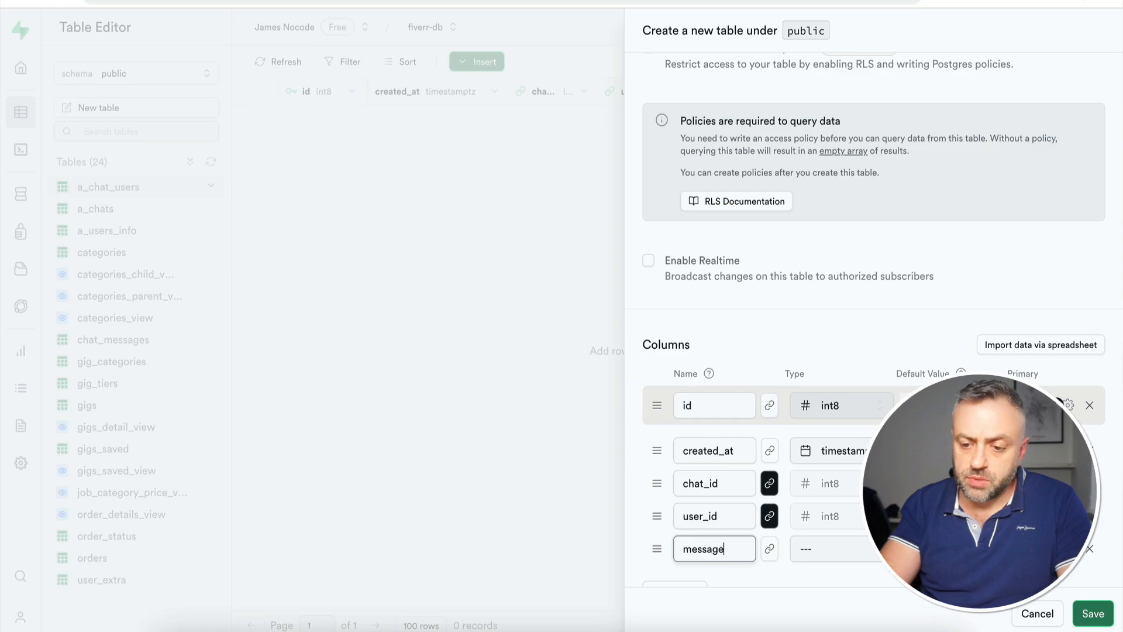
pyautogui.write('essage')
pyautogui.click(798, 550)
pyautogui.scroll(-3, 807, 452)
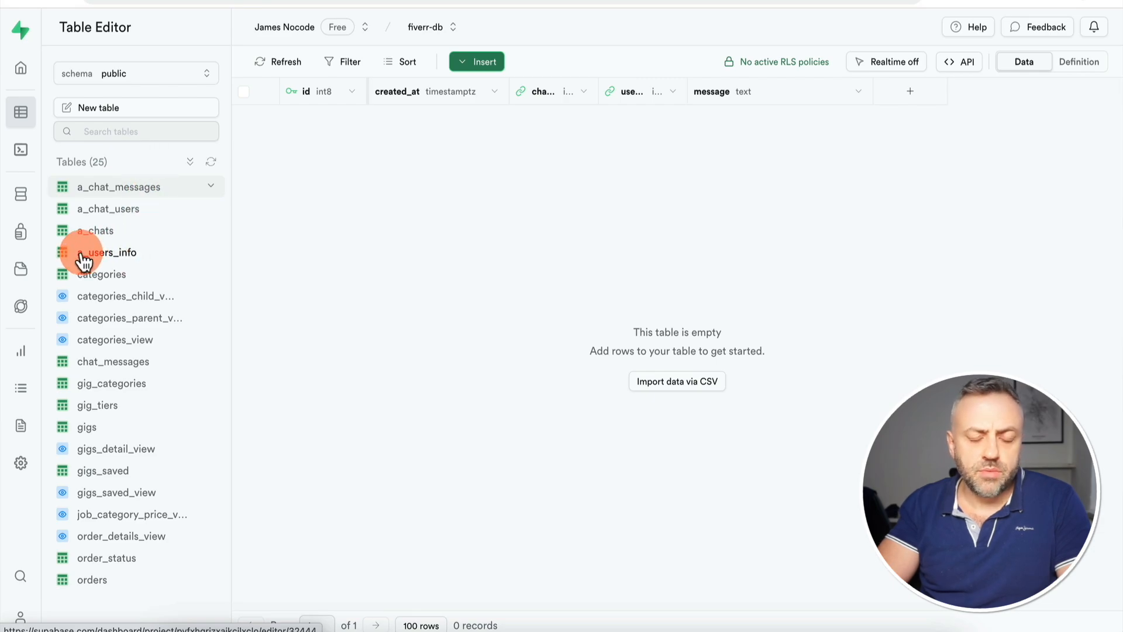
# Review the columns of the a_users_info, a_chats, a_chat_users and a_chat_messages tables.
pyautogui.click(132, 258)
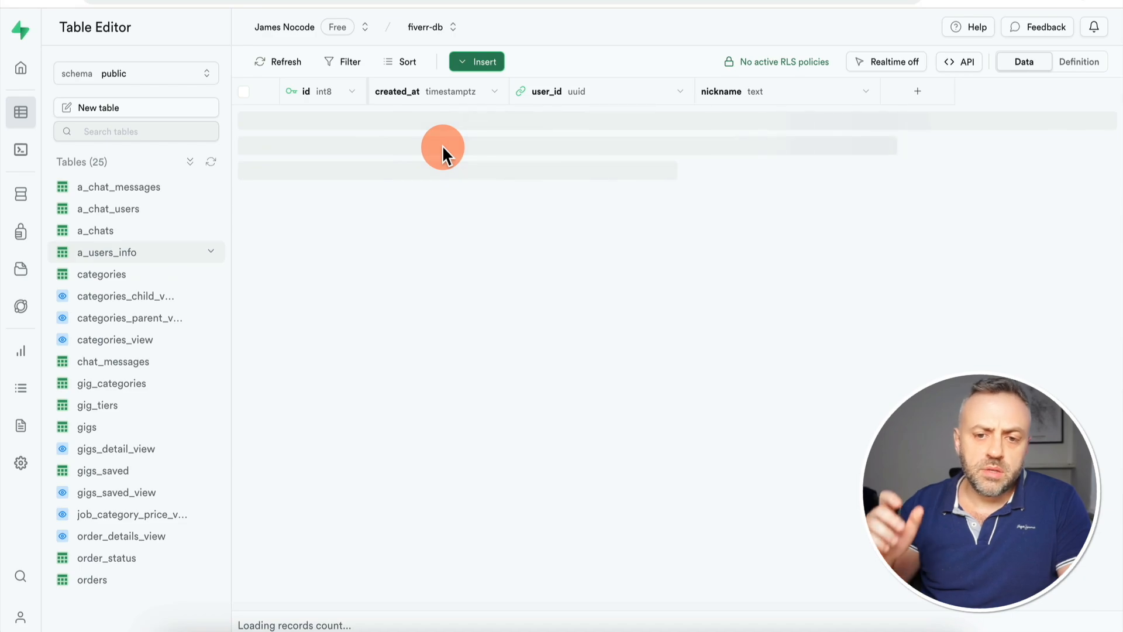
pyautogui.click(126, 232)
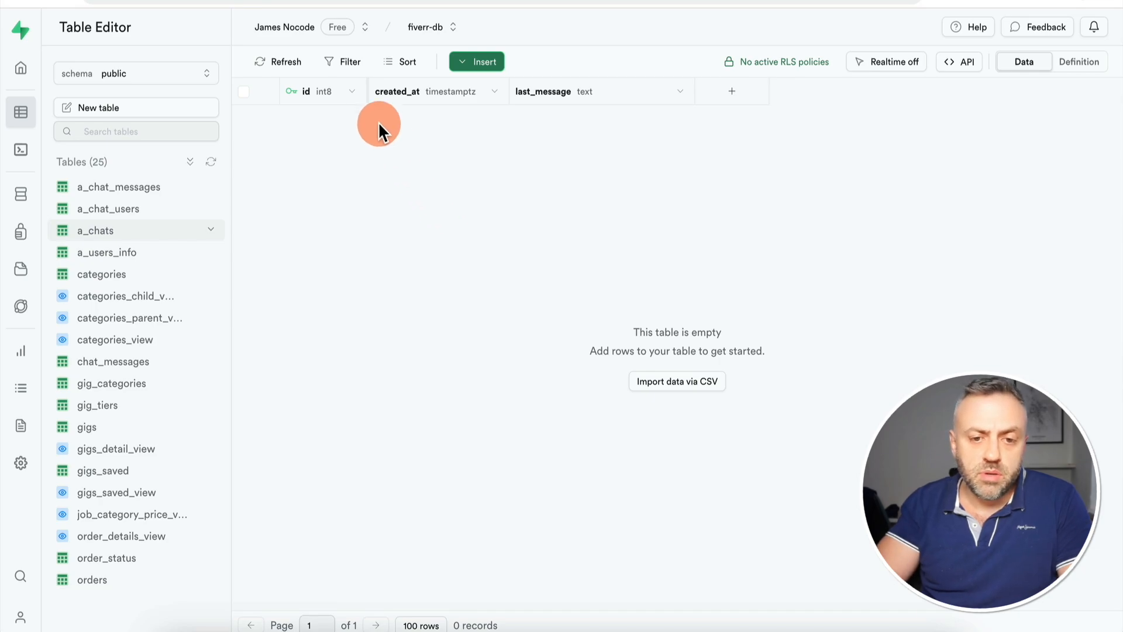
pyautogui.click(136, 218)
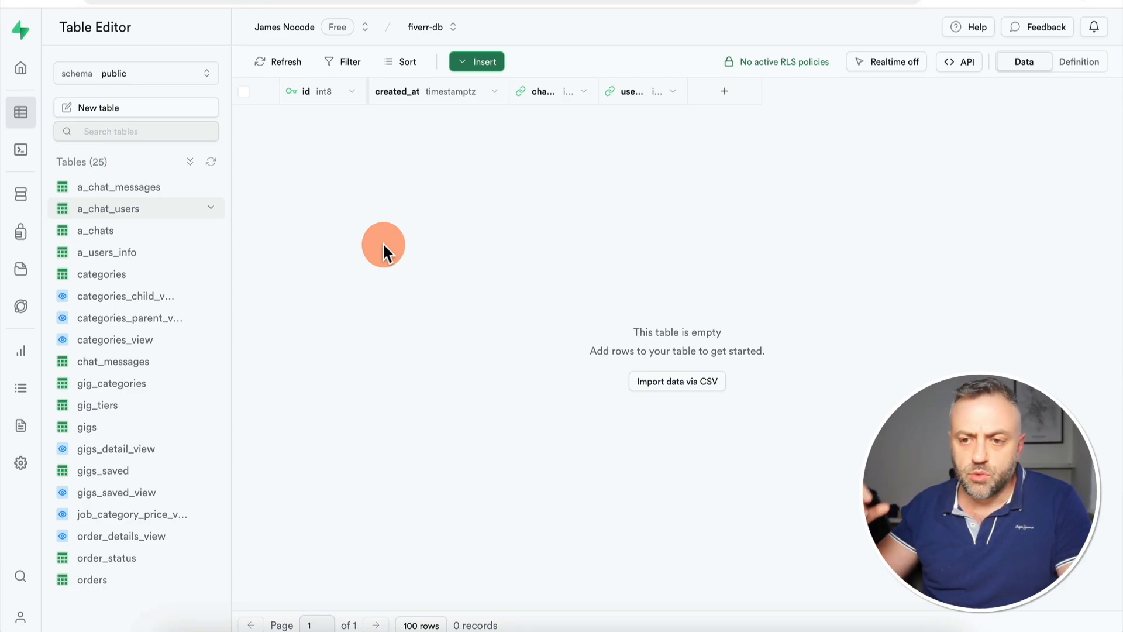
pyautogui.click(114, 190)
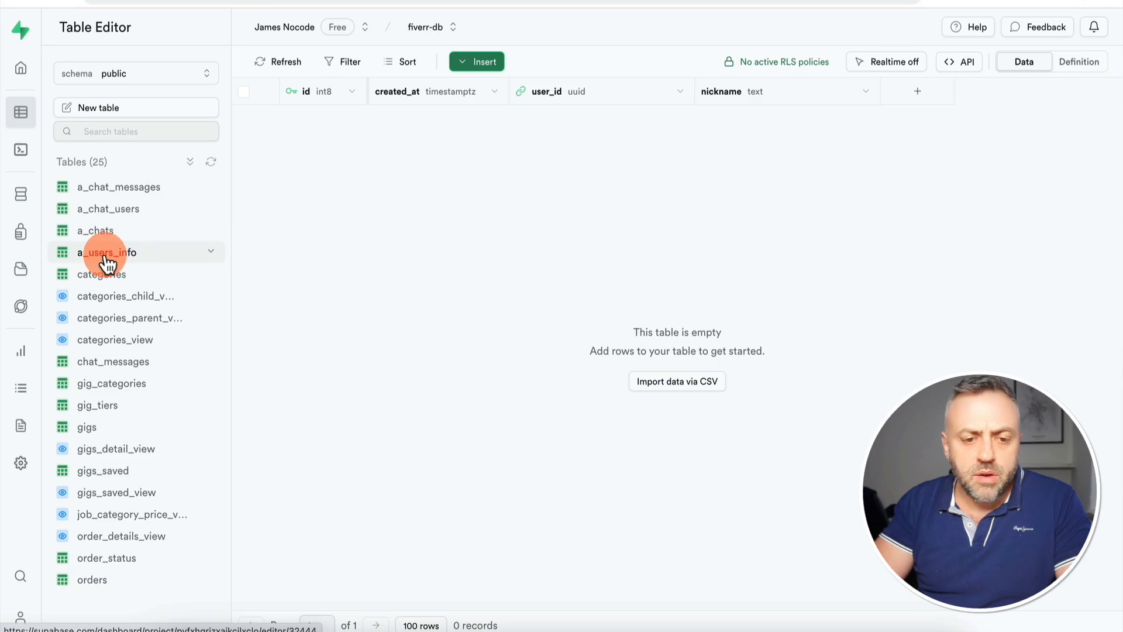
# Insert a row into a_users_info linked to the first auth.users record, with the nickname jnocode00, and save it.
pyautogui.click(476, 64)
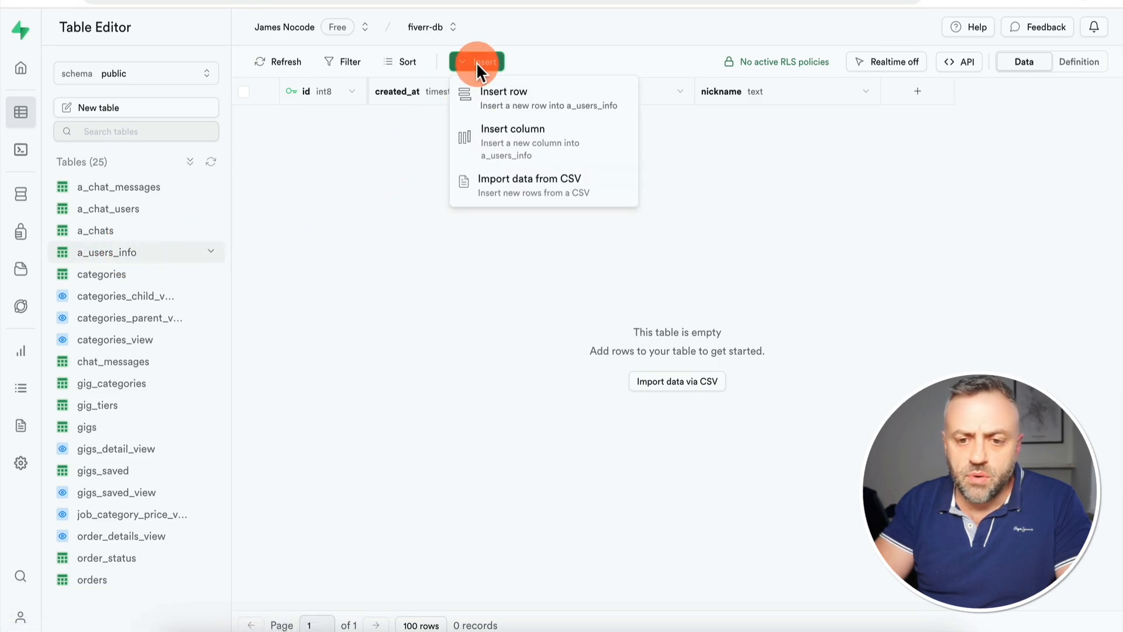
pyautogui.click(515, 102)
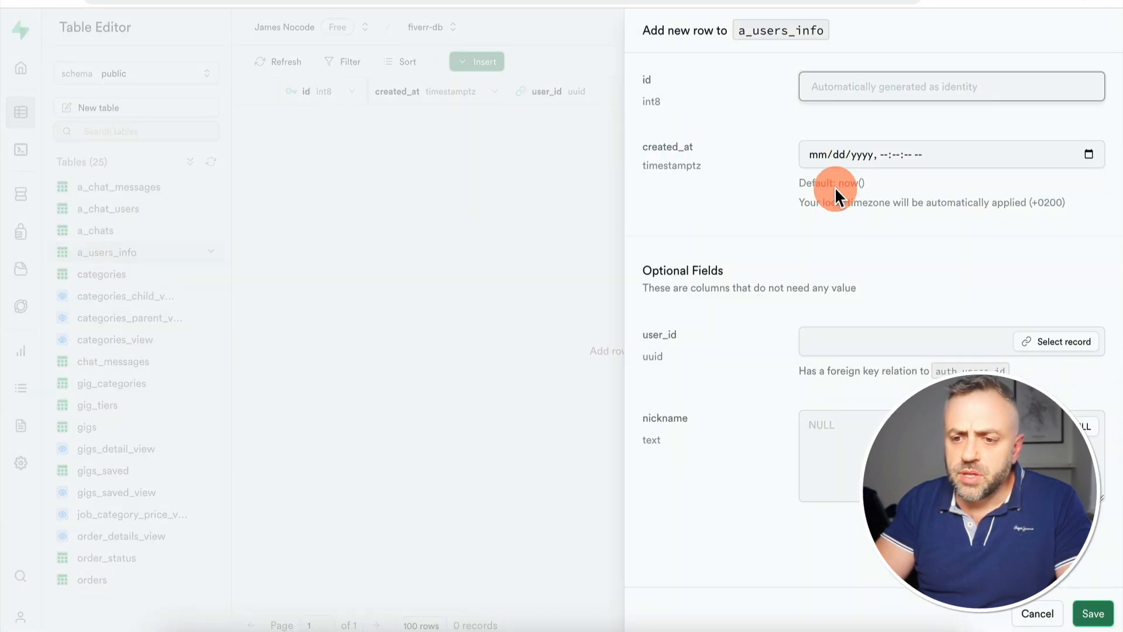
pyautogui.click(1056, 341)
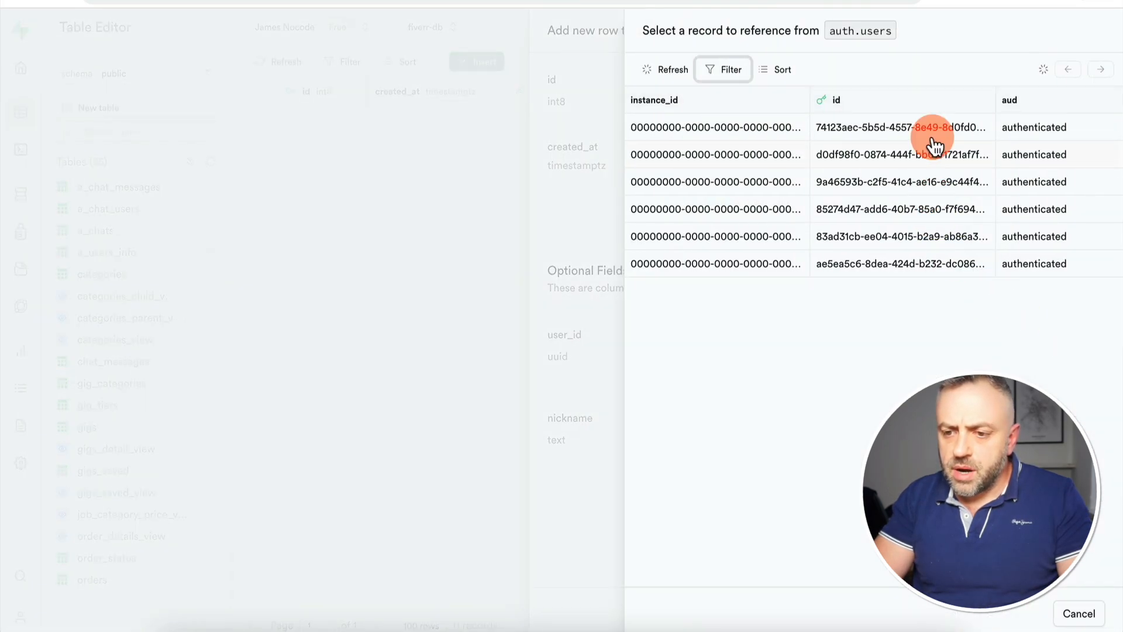
pyautogui.hscroll(8, 954, 164)
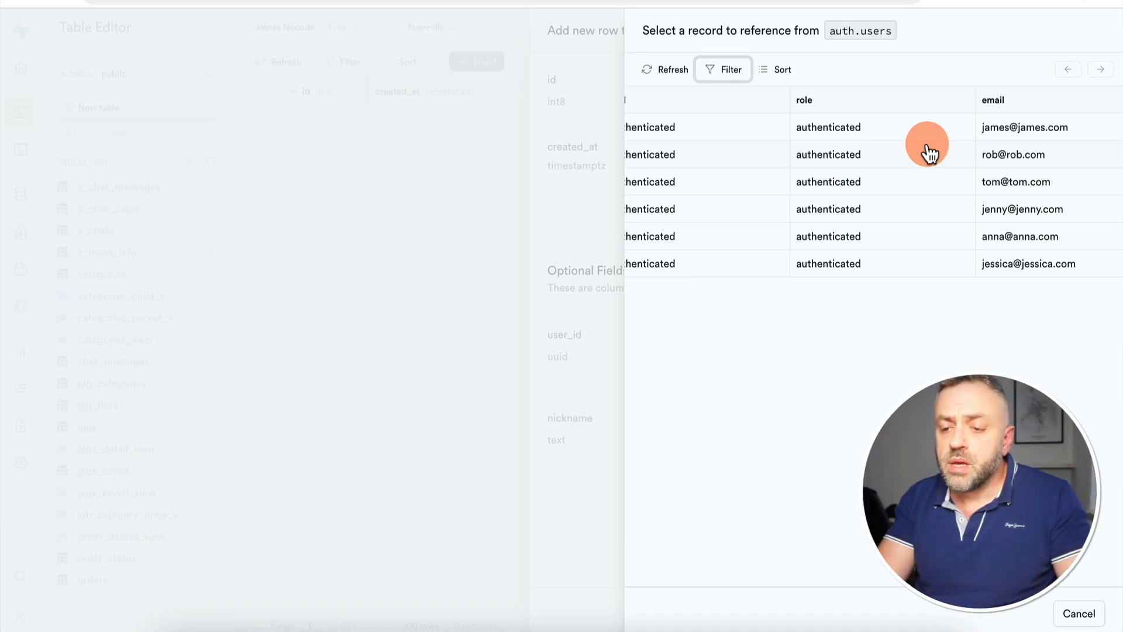
pyautogui.hscroll(1, 921, 145)
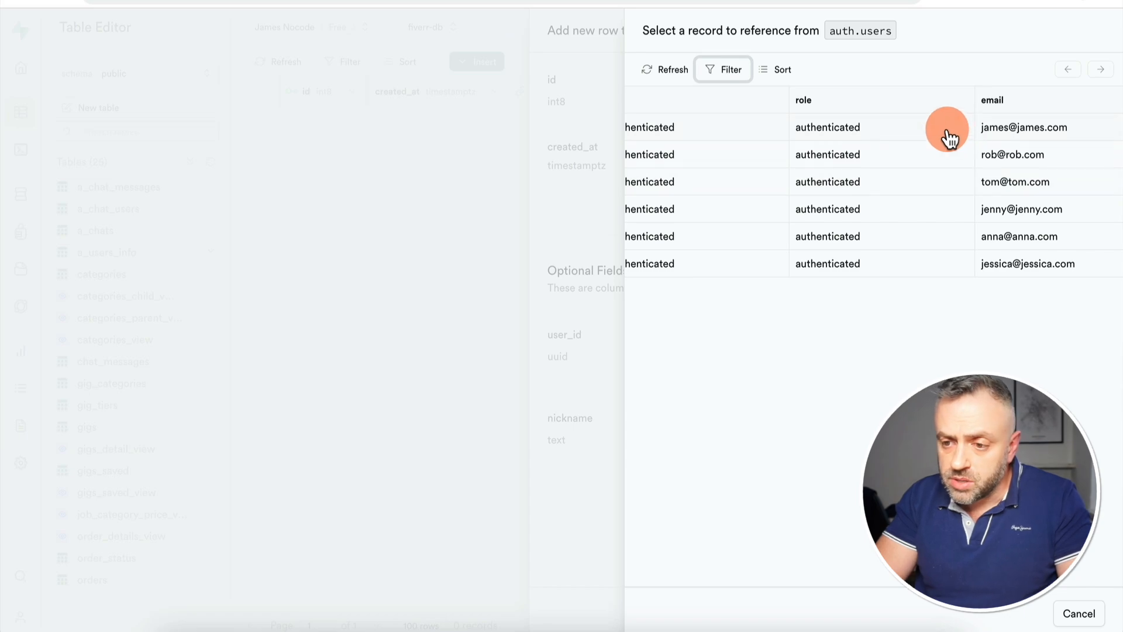
pyautogui.click(946, 128)
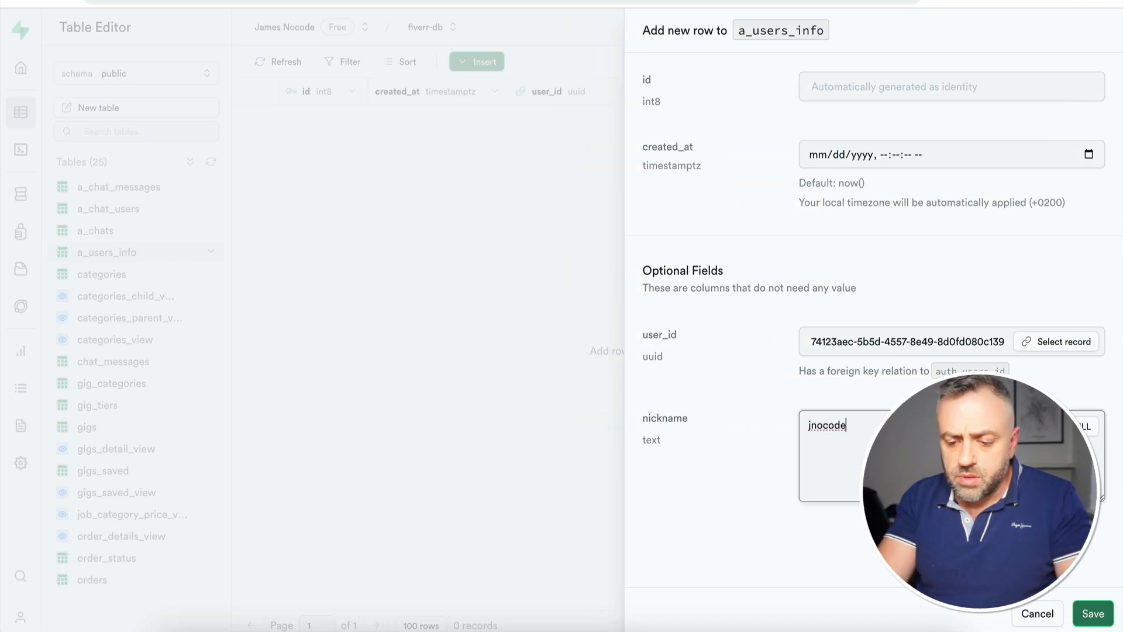
pyautogui.click(839, 475)
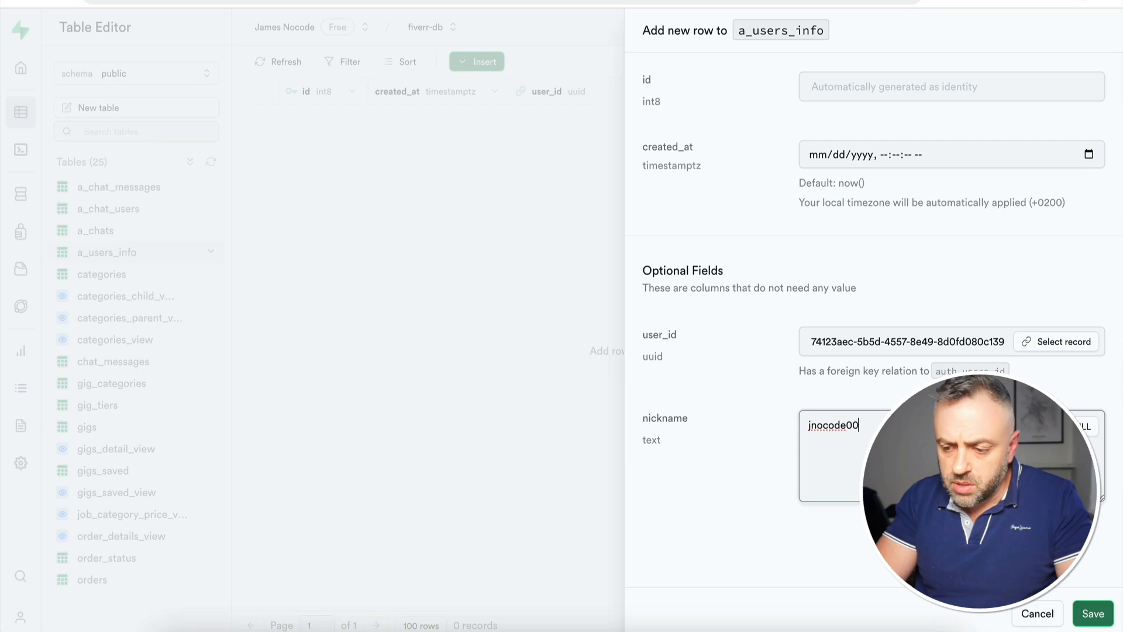
pyautogui.click(1095, 614)
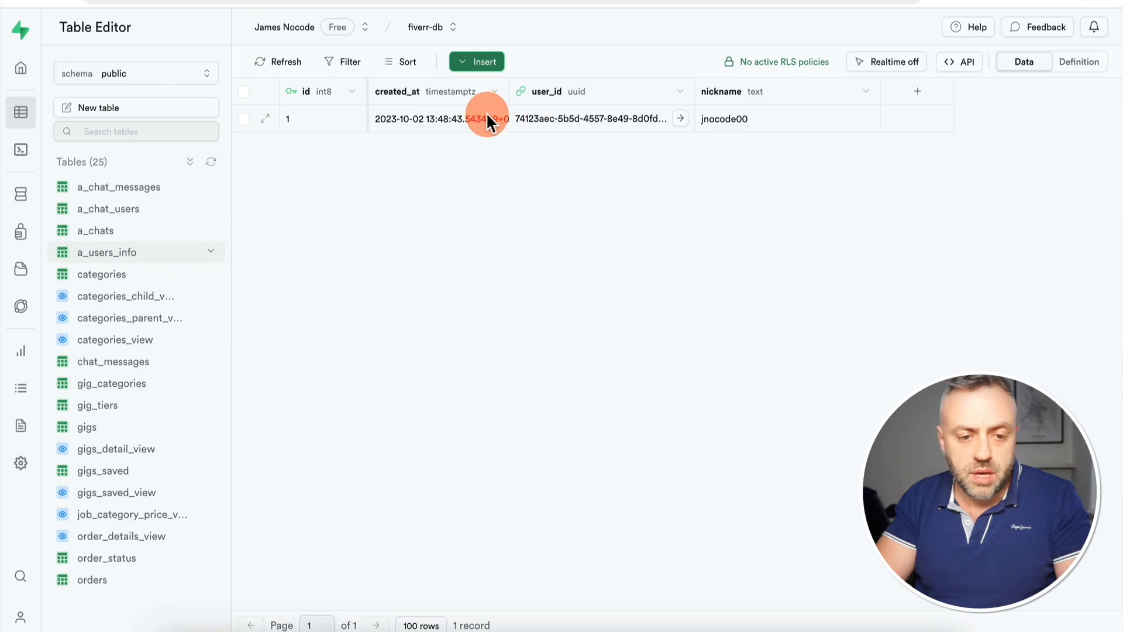
# Insert a row into a_chats with last_message set to "hey" and save it.
pyautogui.click(115, 239)
pyautogui.click(481, 65)
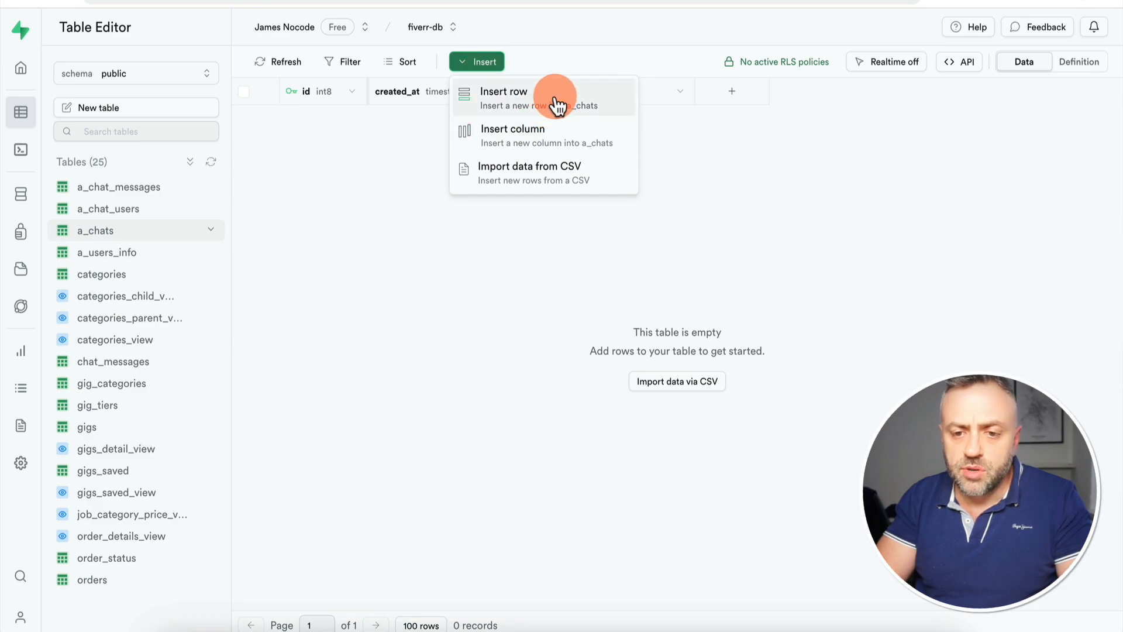
pyautogui.click(557, 103)
pyautogui.click(885, 376)
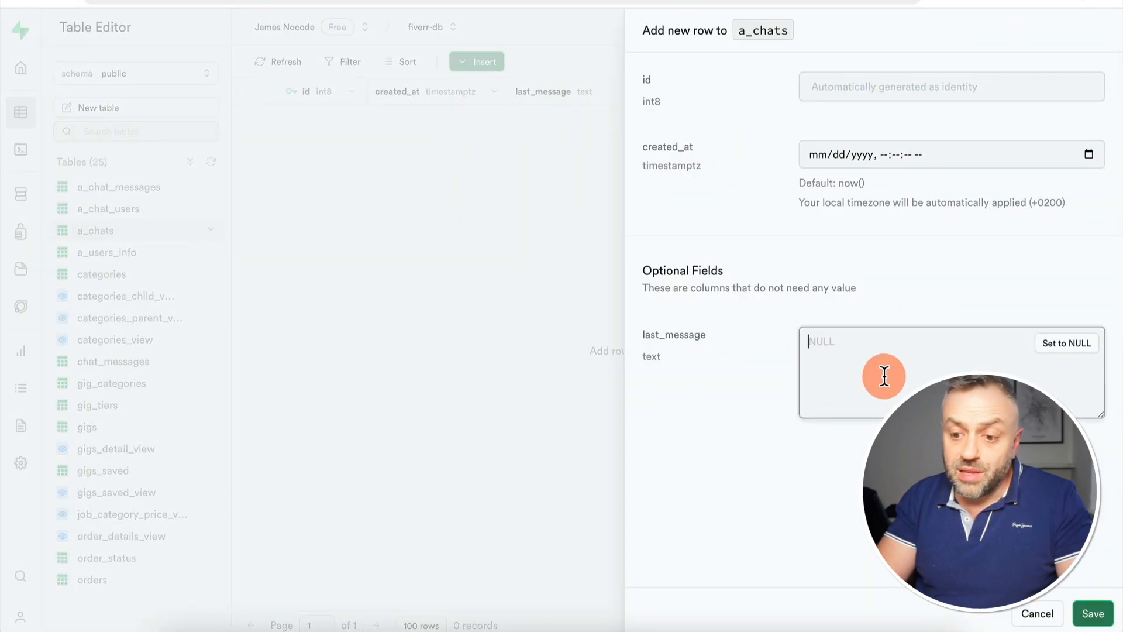
pyautogui.write('hey')
pyautogui.click(1098, 609)
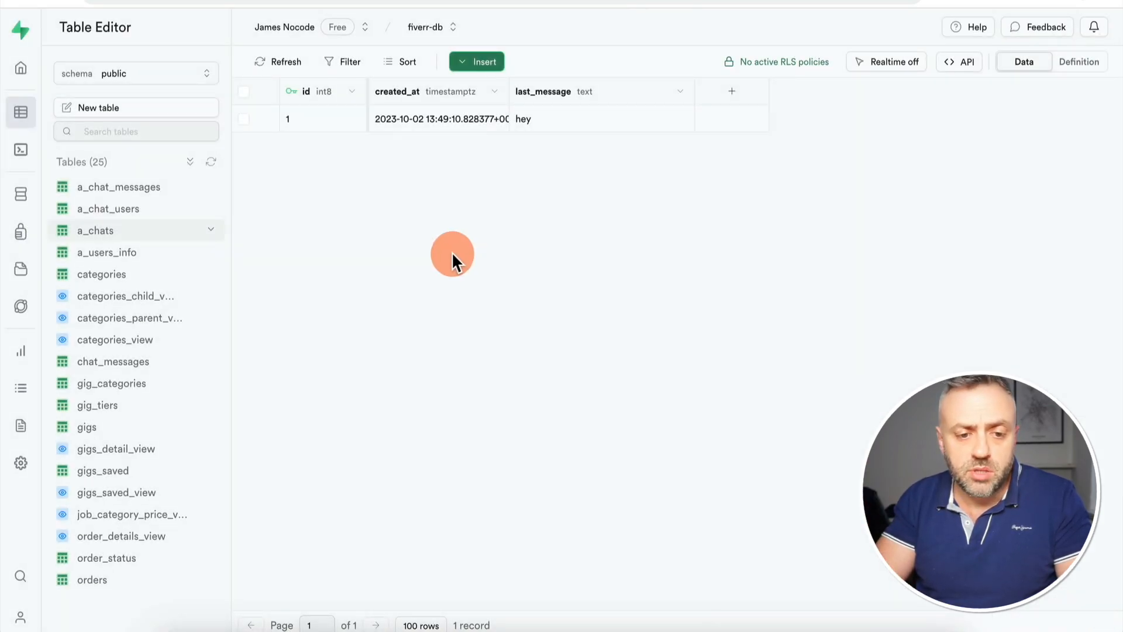
# Insert a row into a_chat_users with chat_id 1 and user_id 1 picked from the referenced records, and save it.
pyautogui.click(120, 212)
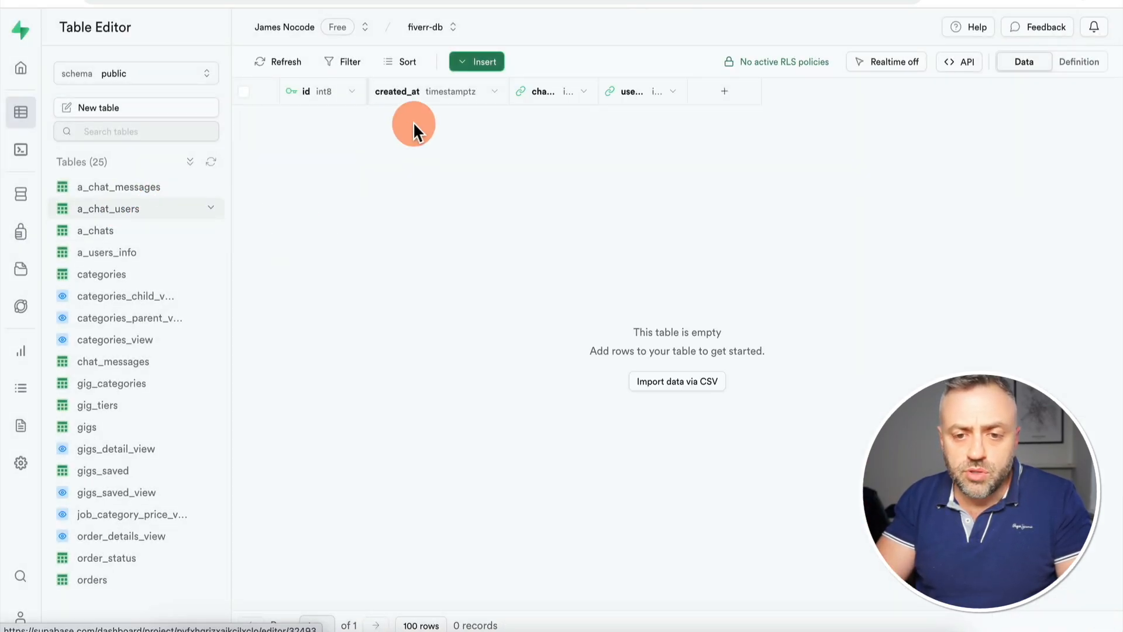
pyautogui.click(484, 64)
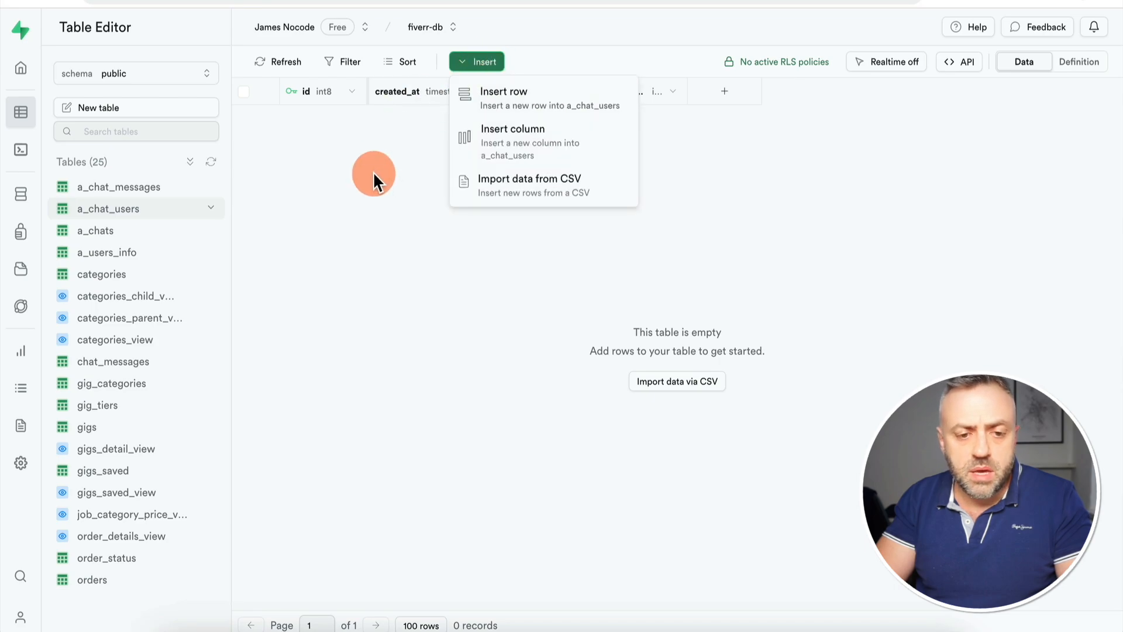
pyautogui.click(512, 102)
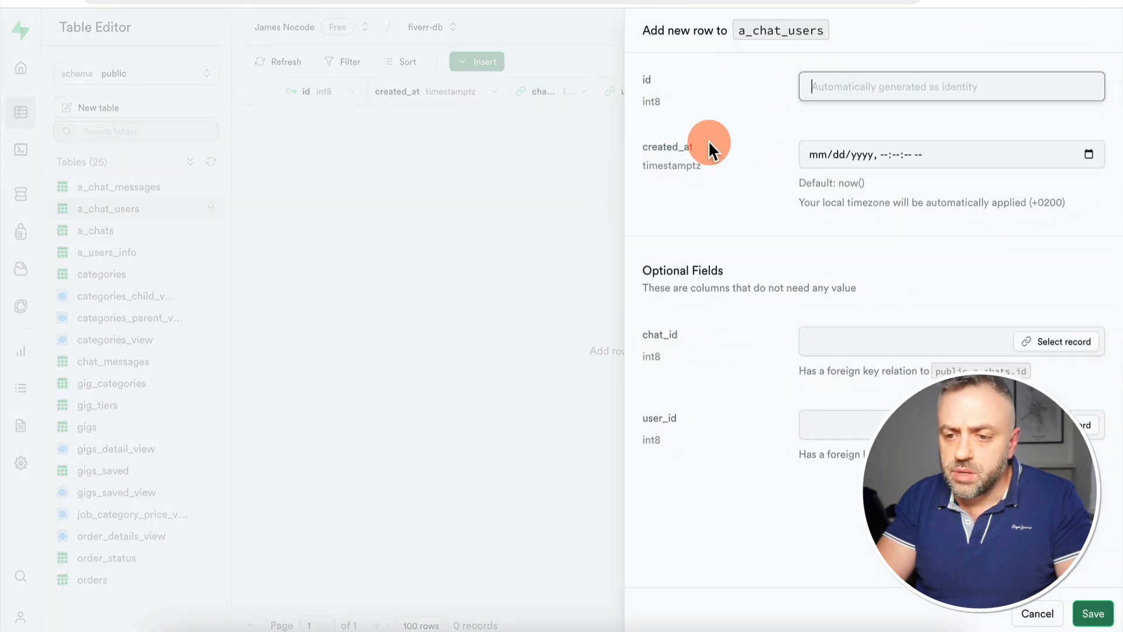
pyautogui.click(1071, 342)
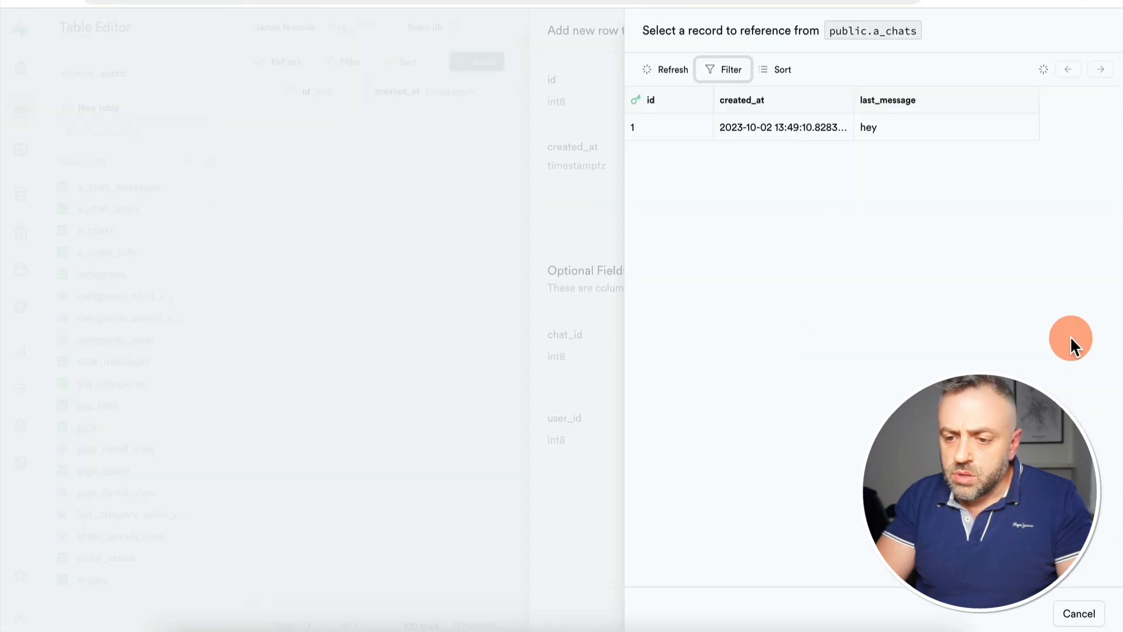
pyautogui.click(904, 128)
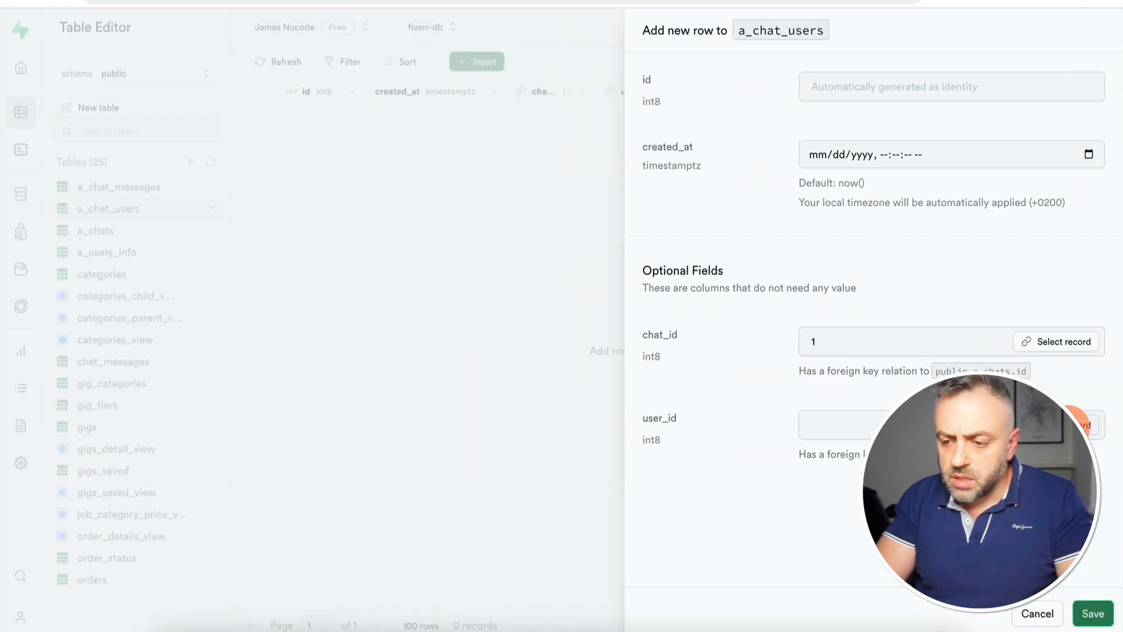
pyautogui.click(1075, 425)
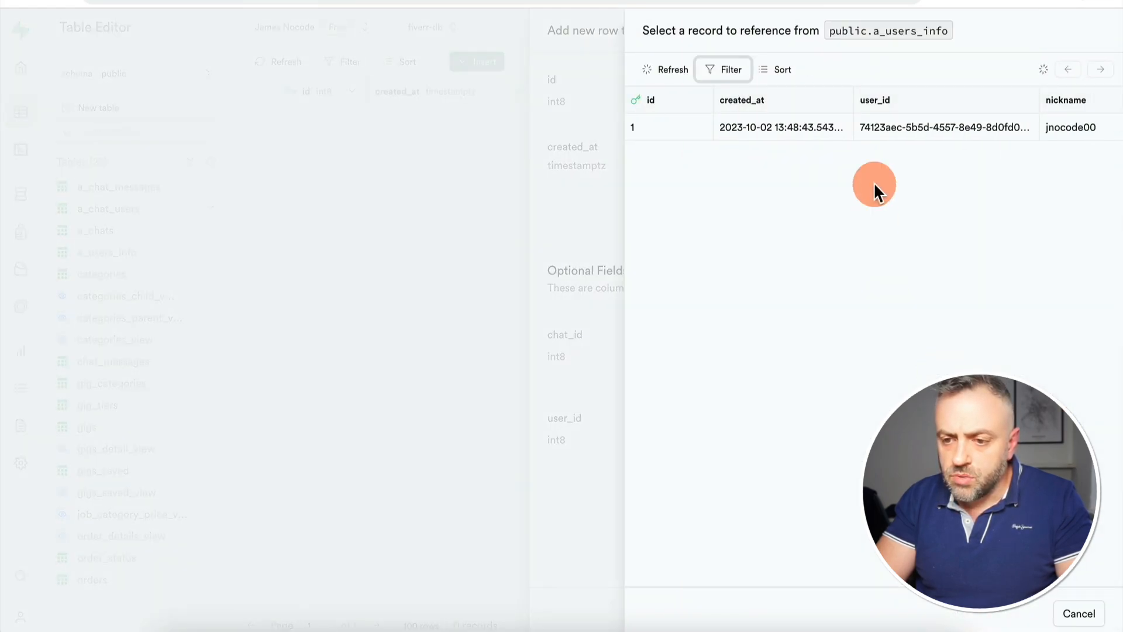
pyautogui.click(963, 128)
pyautogui.click(1093, 614)
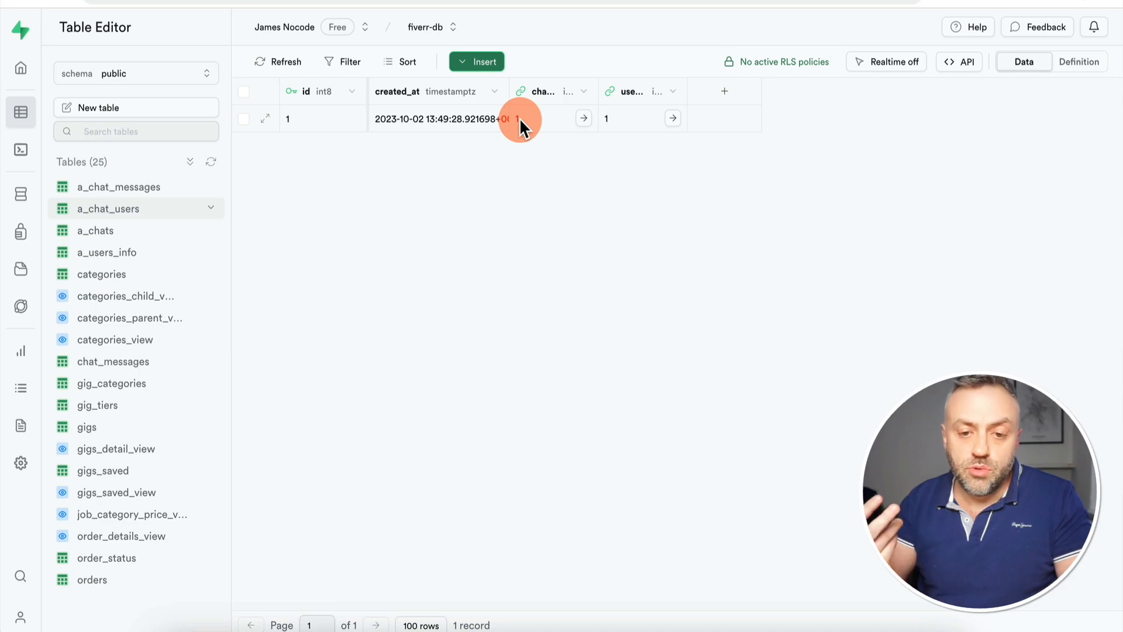
# Insert a row into a_users_info linked to the second auth.users record, with the nickname robawesome, and save it.
pyautogui.click(126, 253)
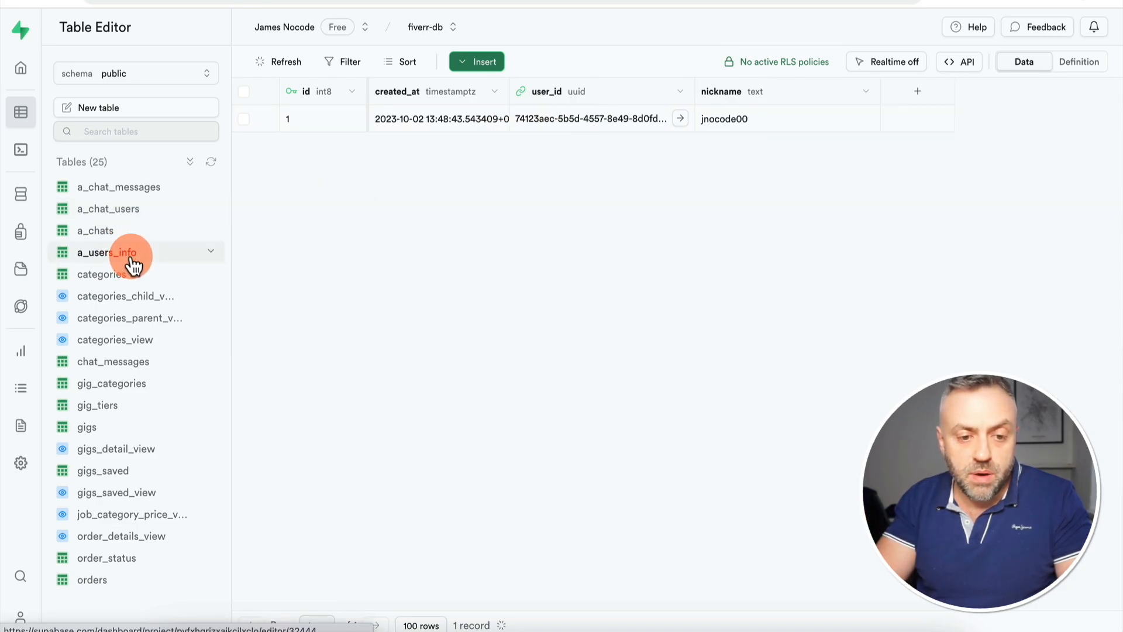
pyautogui.click(486, 61)
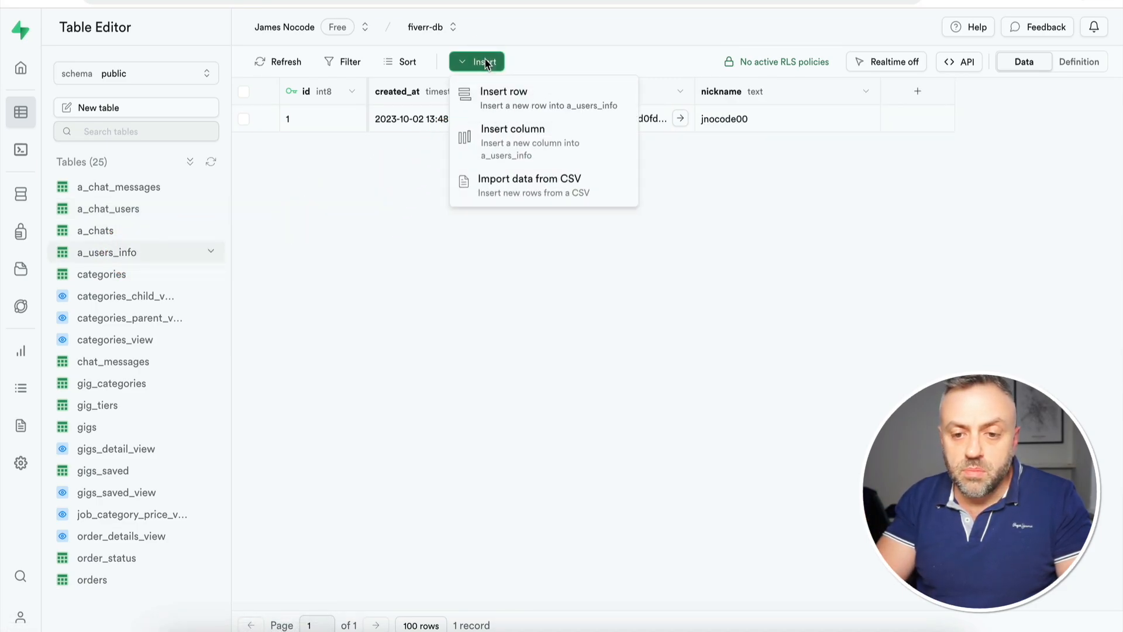
pyautogui.click(534, 106)
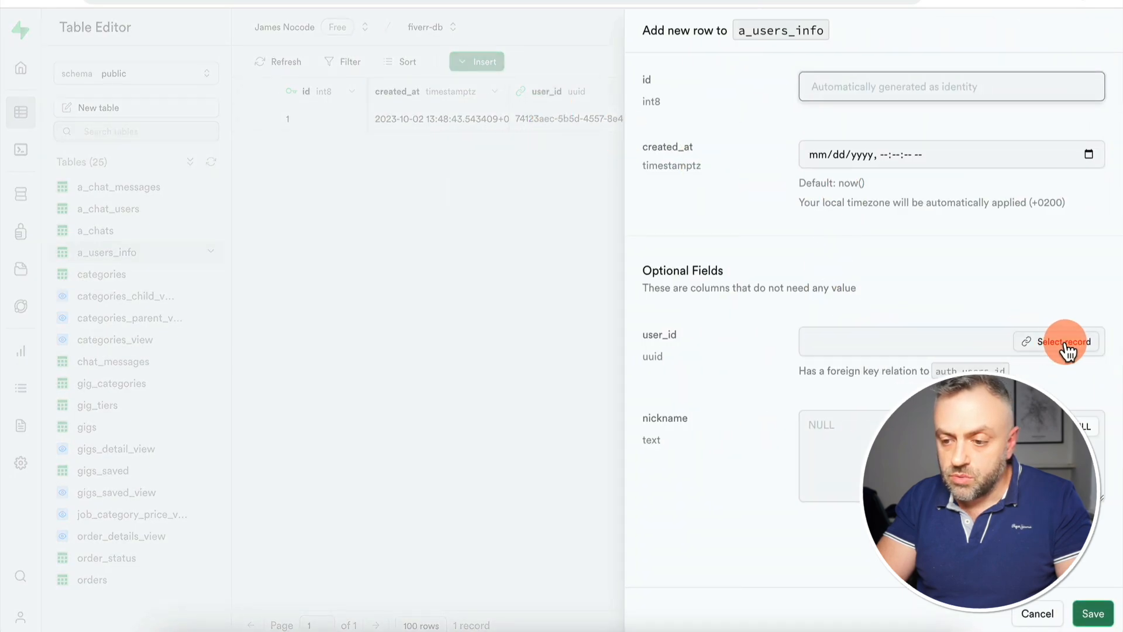
pyautogui.click(1052, 334)
pyautogui.hscroll(10, 1001, 164)
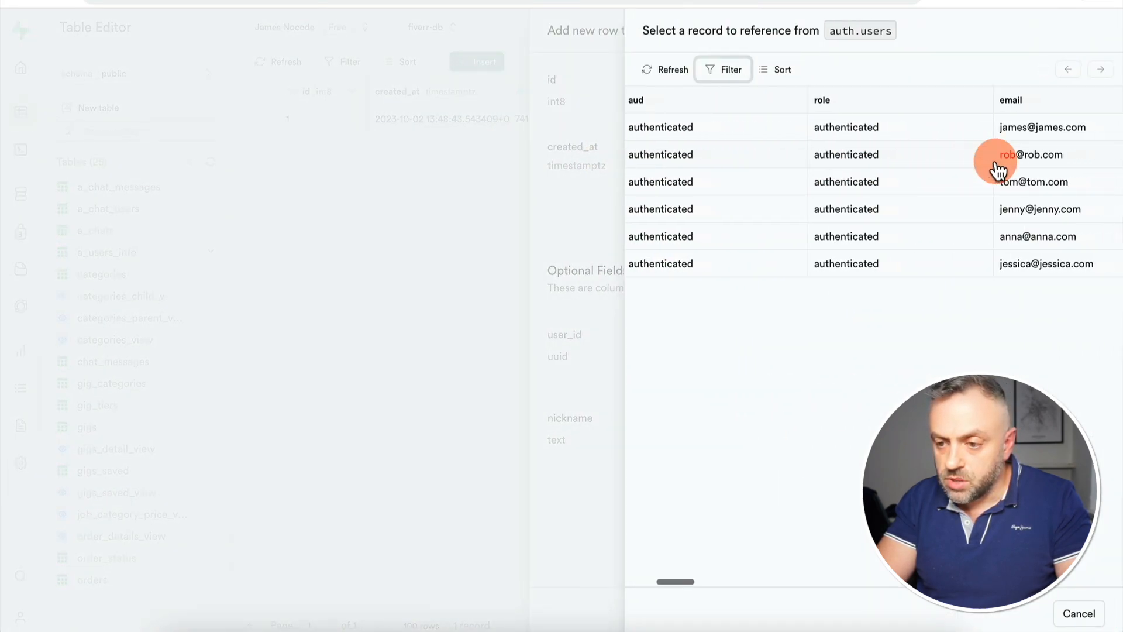
pyautogui.click(998, 169)
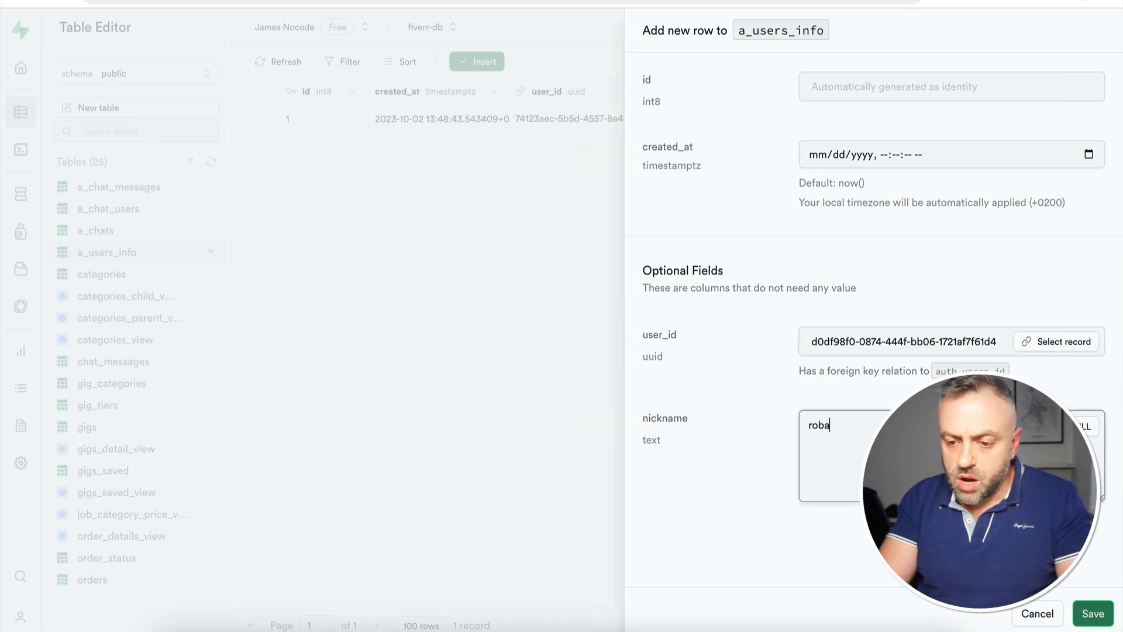
pyautogui.click(1093, 613)
# Insert a row into a_chat_users linking chat_id 1 to user_id 2, the robawesome record.
pyautogui.click(117, 209)
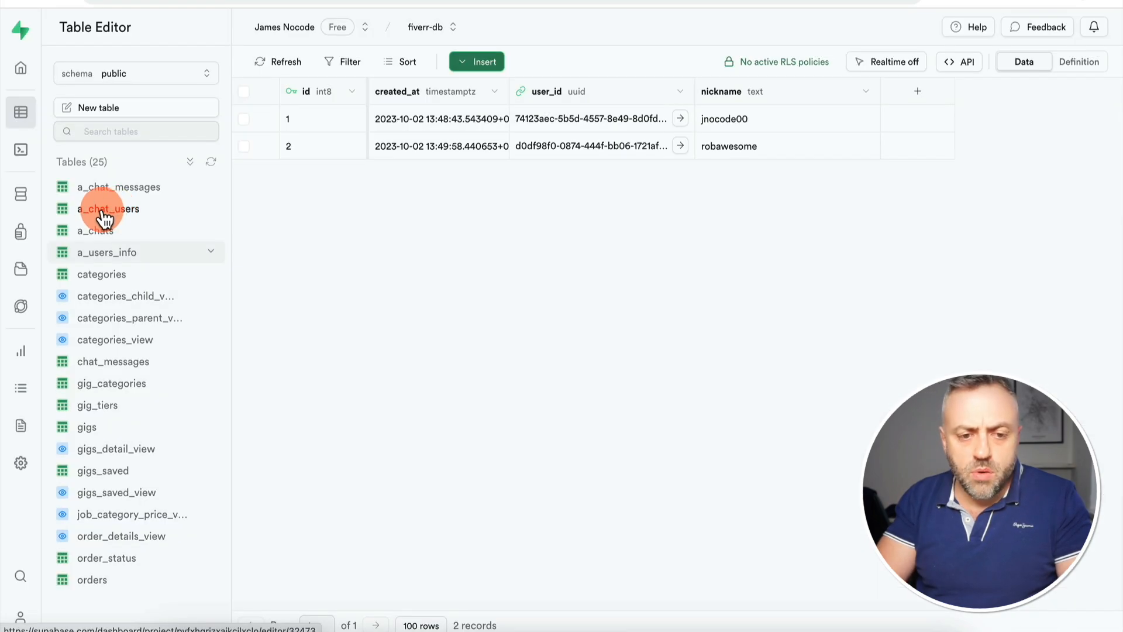
pyautogui.click(497, 63)
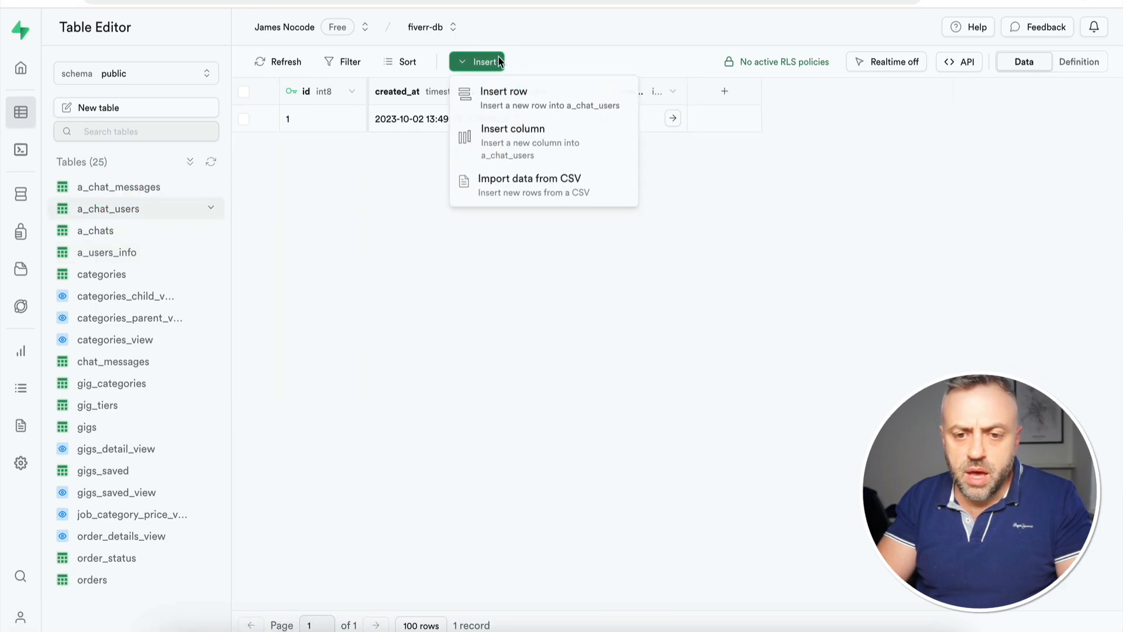
pyautogui.click(550, 107)
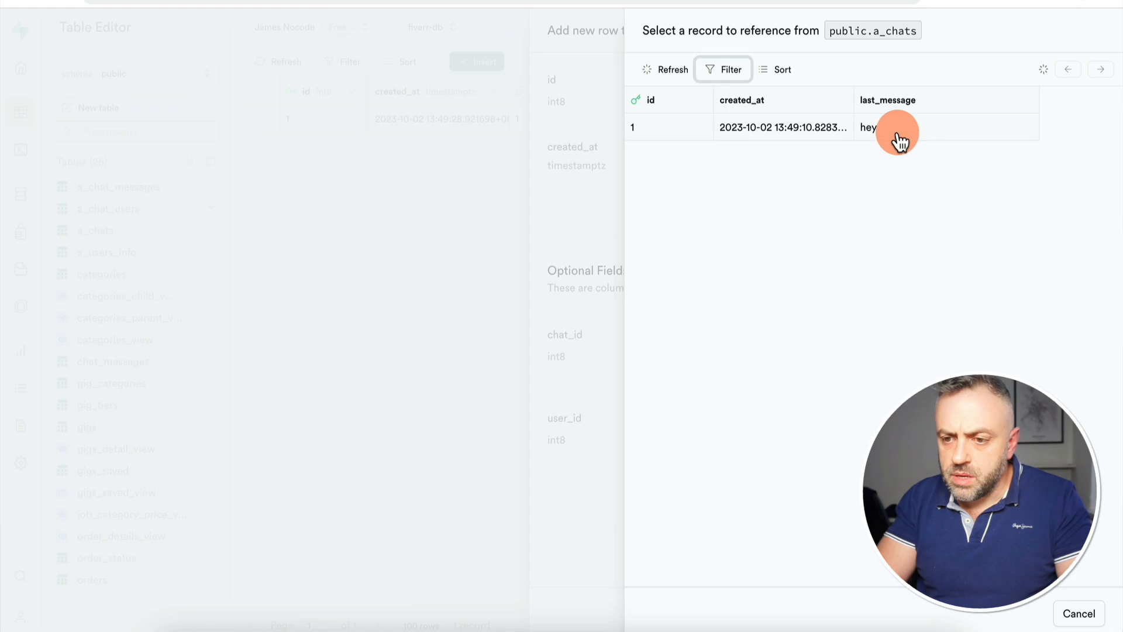
pyautogui.click(901, 133)
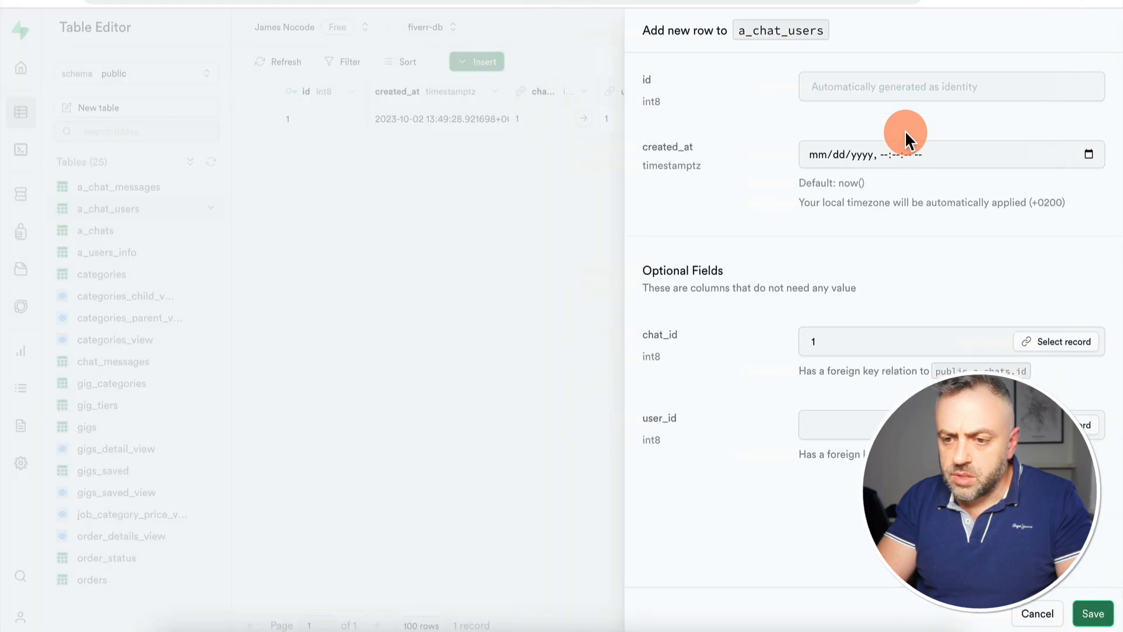
pyautogui.click(1076, 425)
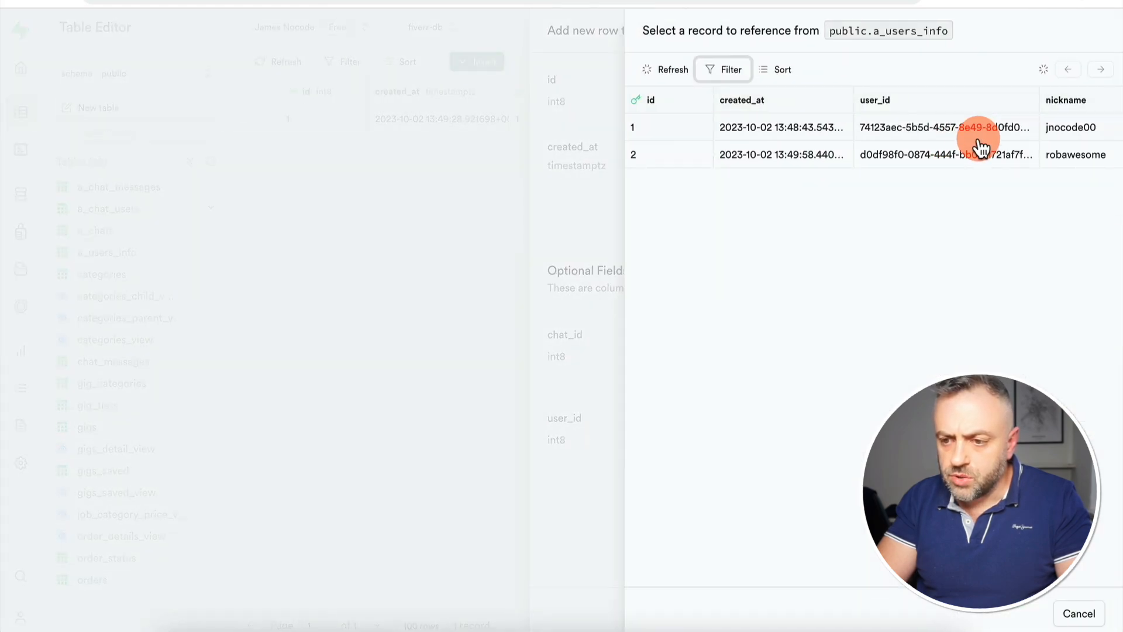
pyautogui.click(1031, 155)
# Insert a row into a_chat_messages with chat_id 1, user_id 1 and the message "hey, how are you?".
pyautogui.click(134, 189)
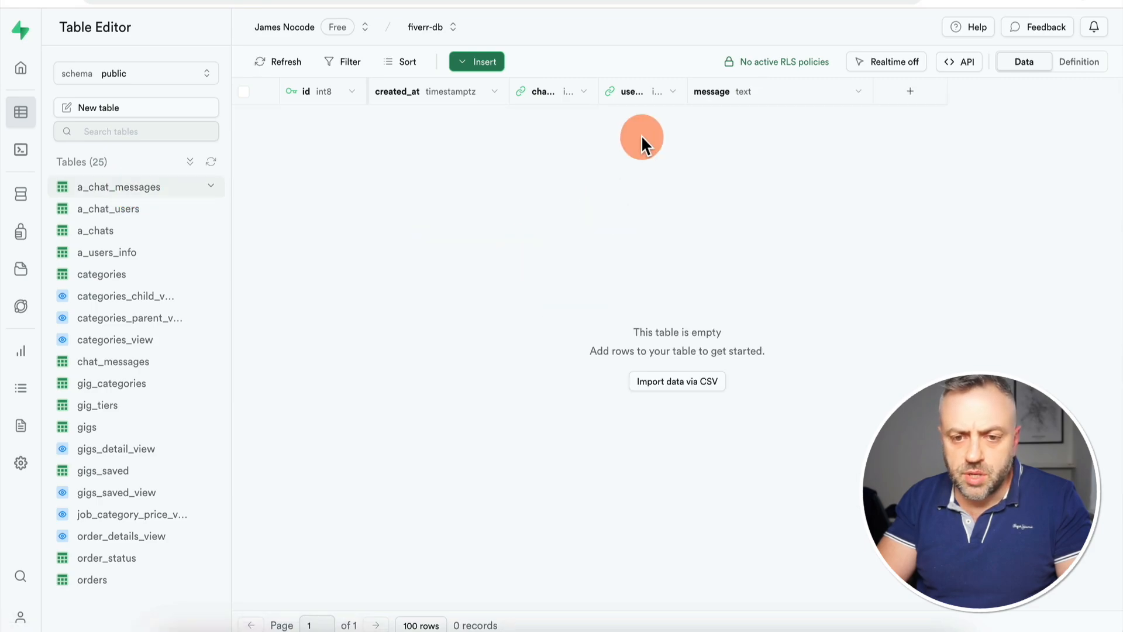
pyautogui.click(481, 63)
pyautogui.click(528, 104)
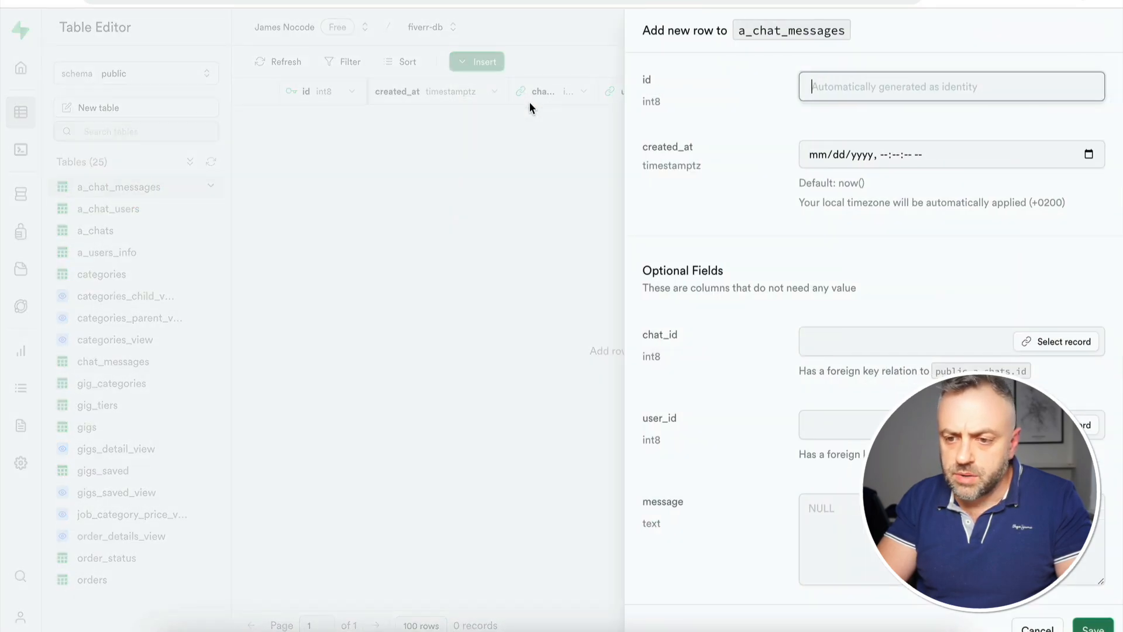
pyautogui.scroll(-1, 819, 247)
pyautogui.click(1062, 325)
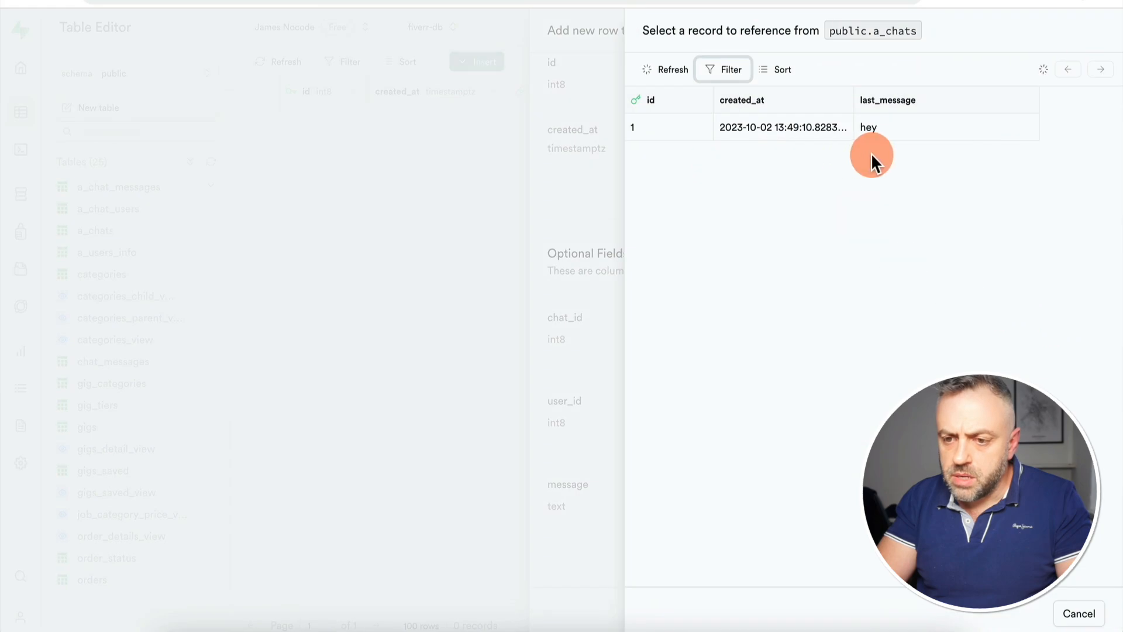
pyautogui.click(947, 141)
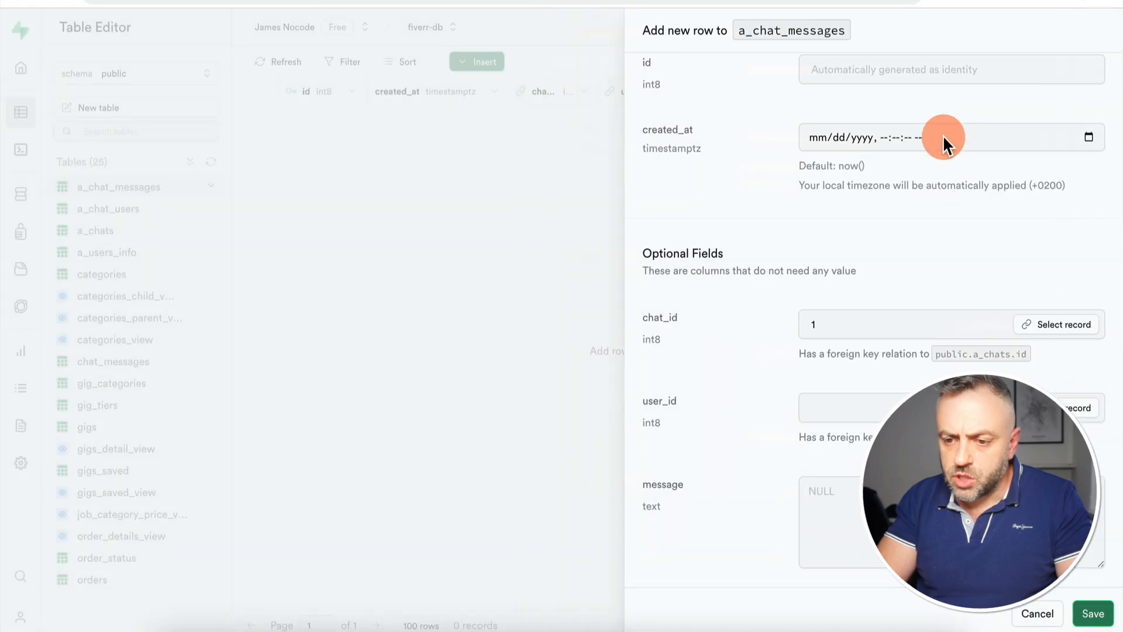
pyautogui.click(1063, 406)
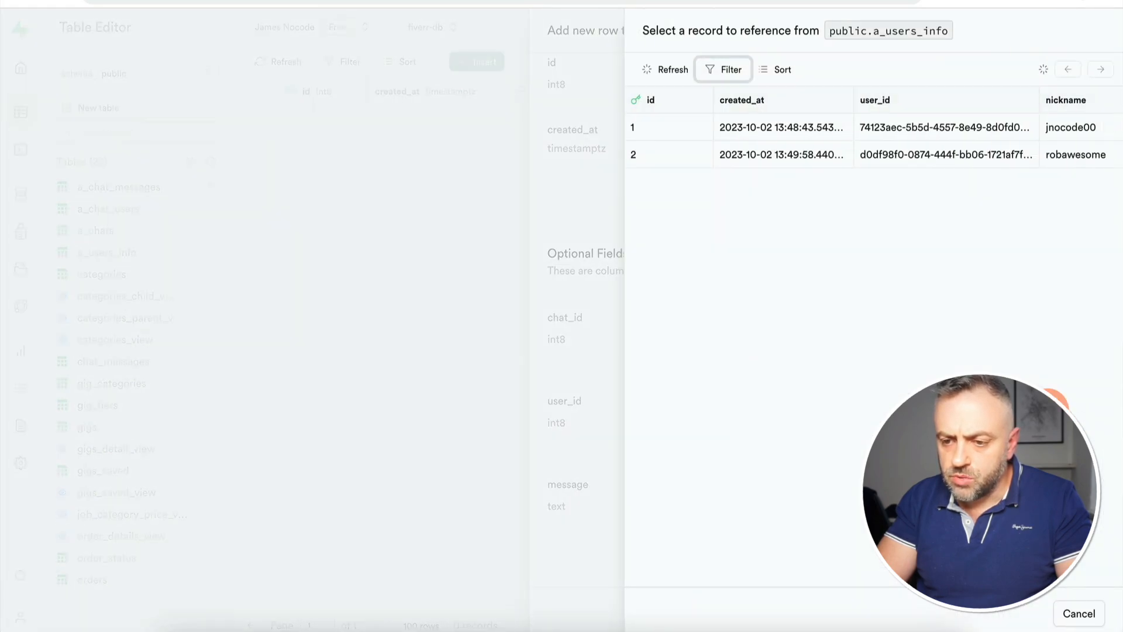
pyautogui.click(1003, 125)
pyautogui.click(880, 528)
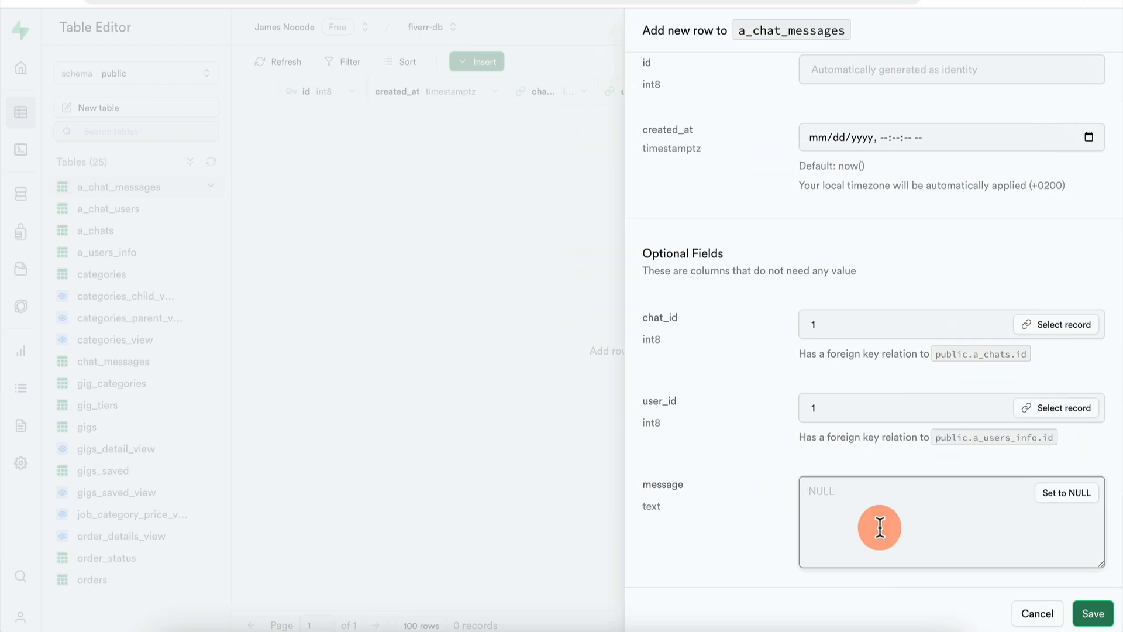
pyautogui.write('h')
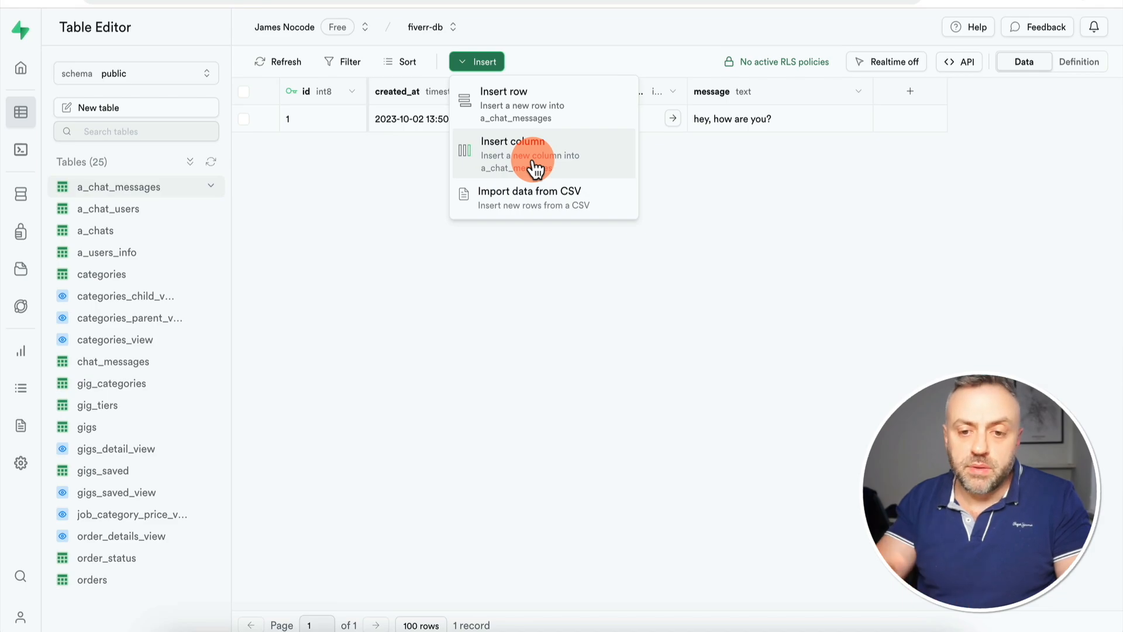
# Fill in another a_chat_messages row with chat_id 1 and user_id 2, and start writing its message text.
pyautogui.click(556, 112)
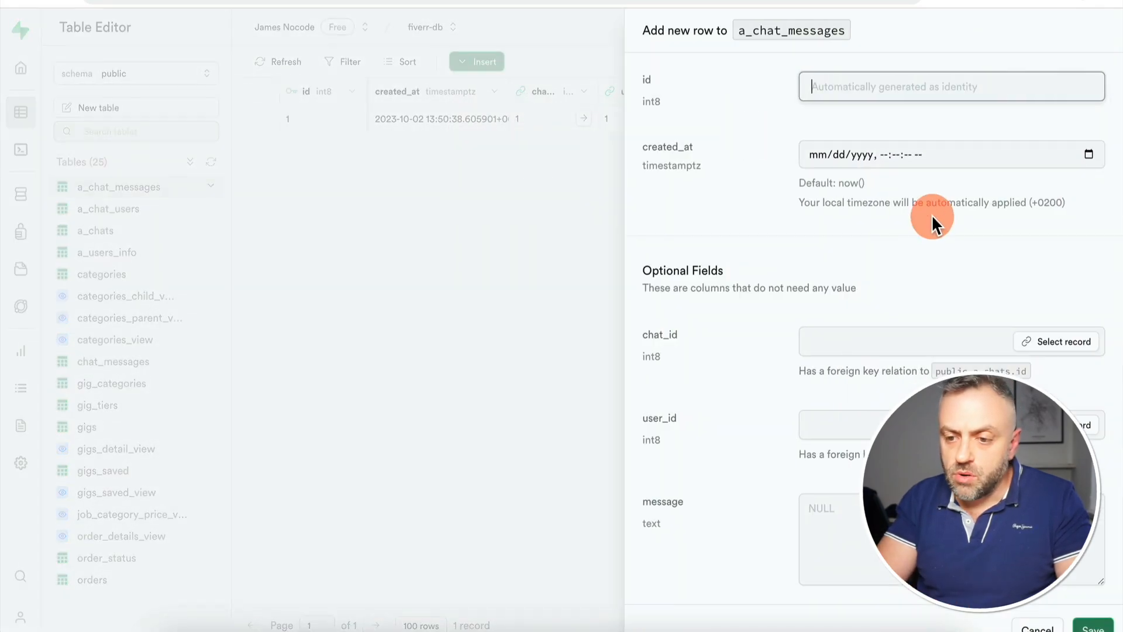
pyautogui.click(1045, 351)
pyautogui.click(914, 131)
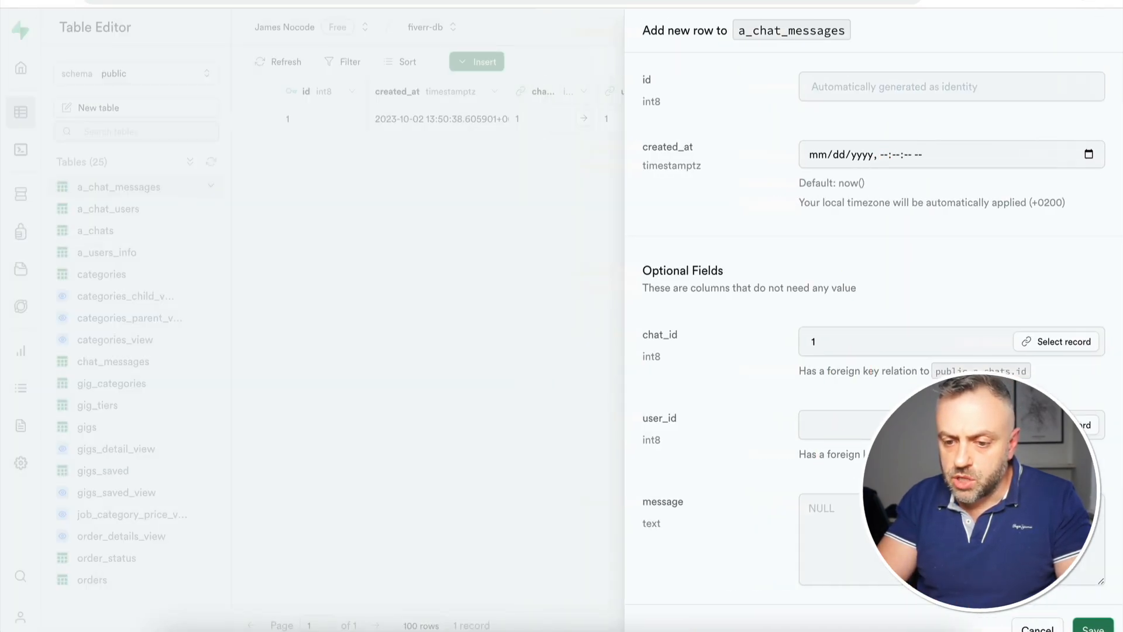
pyautogui.click(1056, 425)
pyautogui.click(1011, 164)
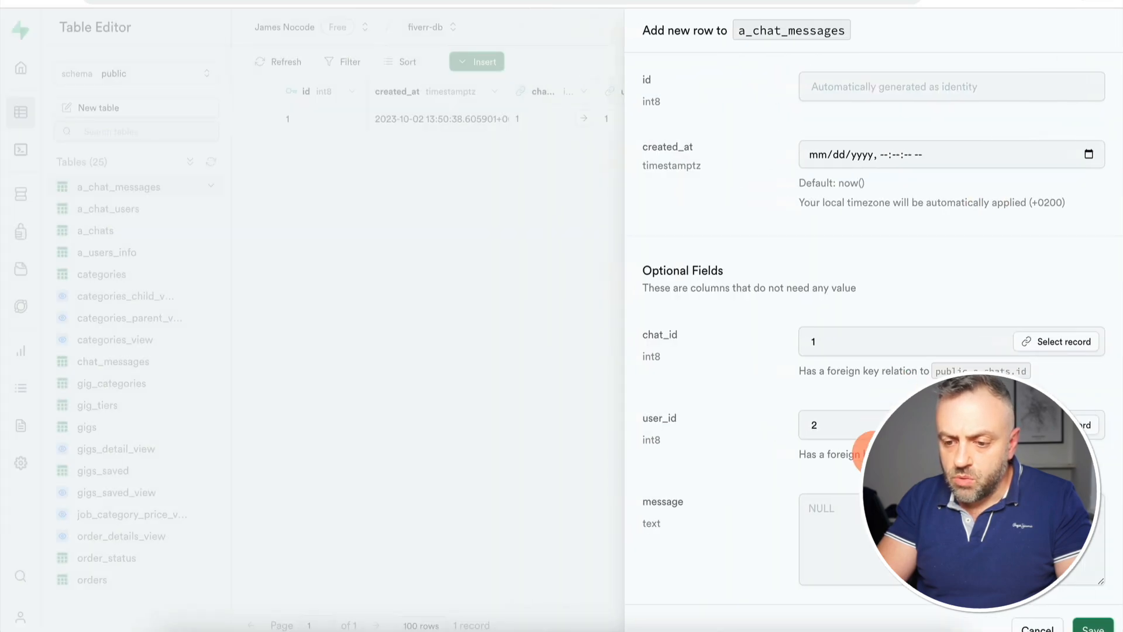
pyautogui.click(866, 548)
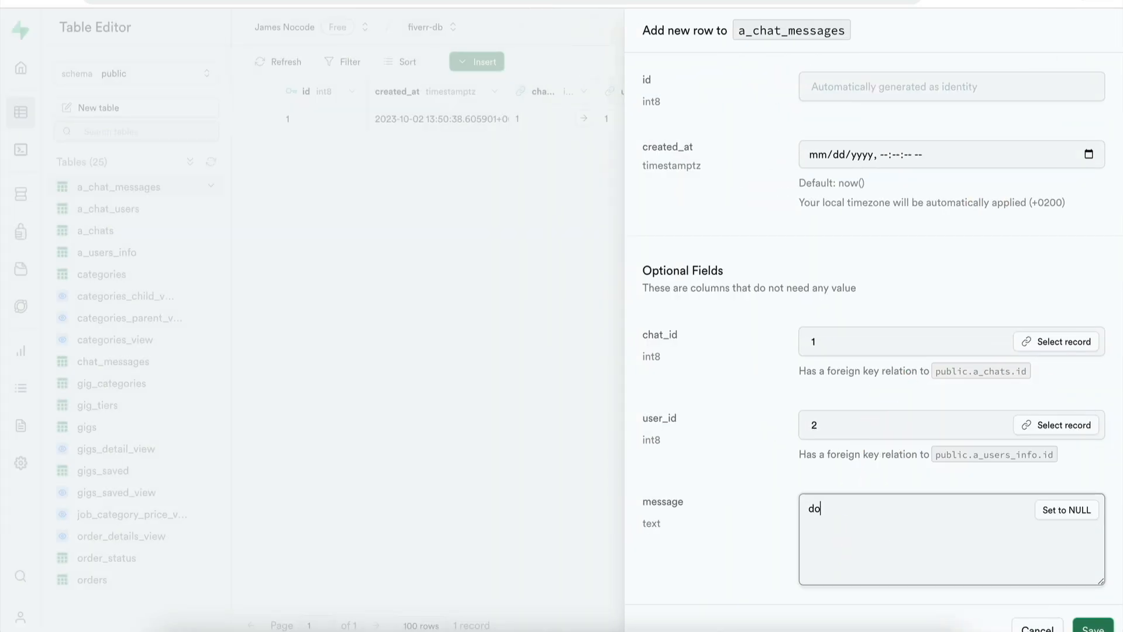